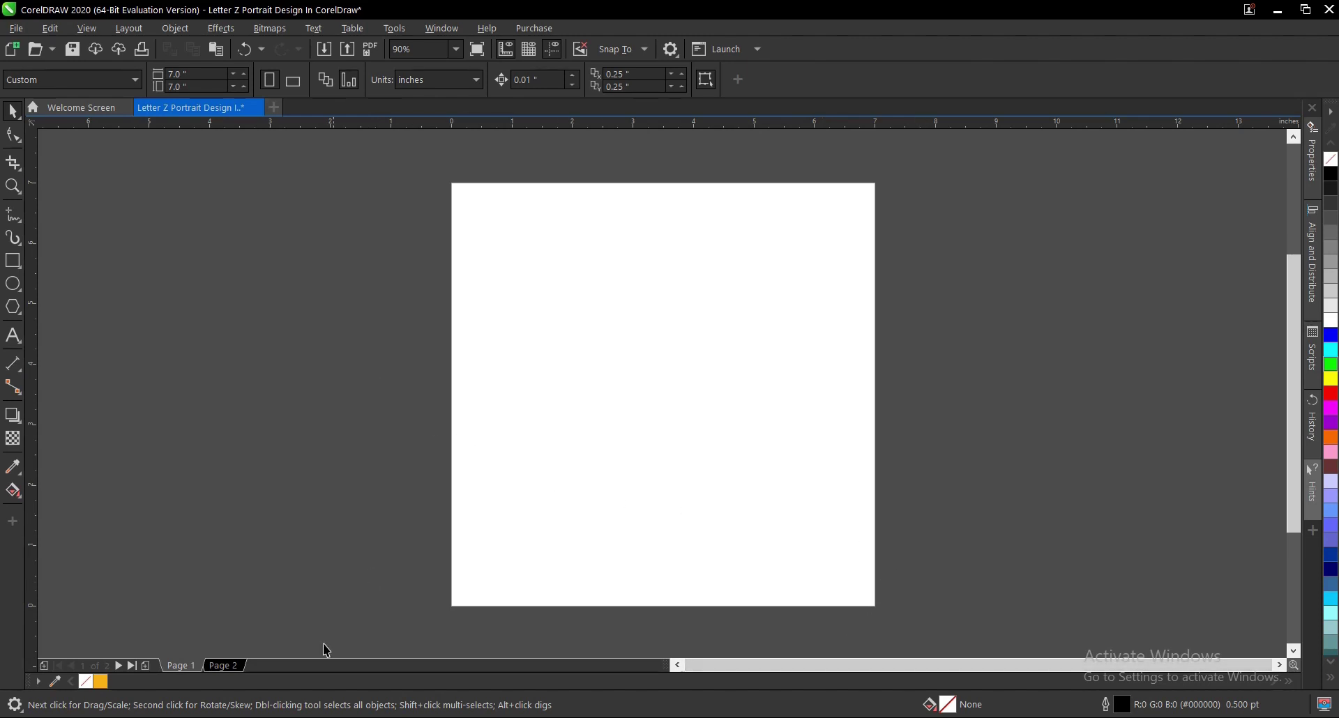
- Add a text letter Z near the centre of the blank first page
click(181, 666)
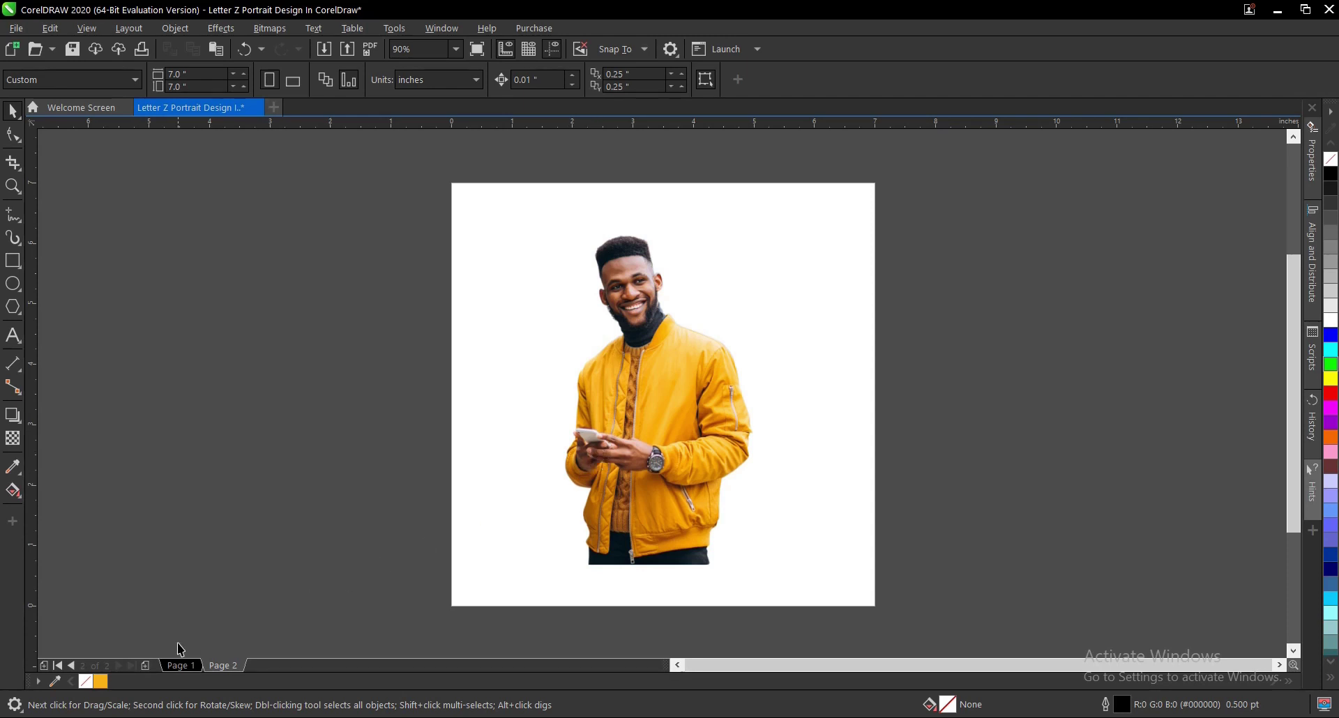
click(183, 666)
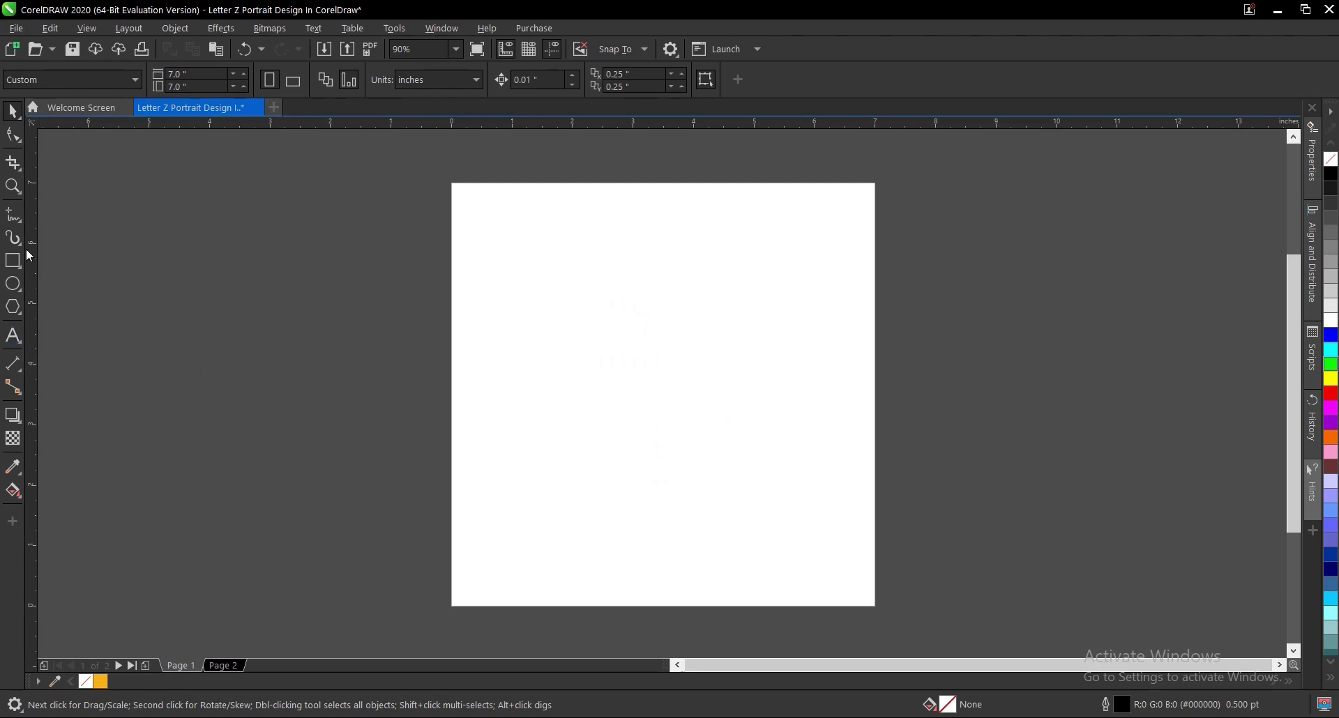
click(14, 338)
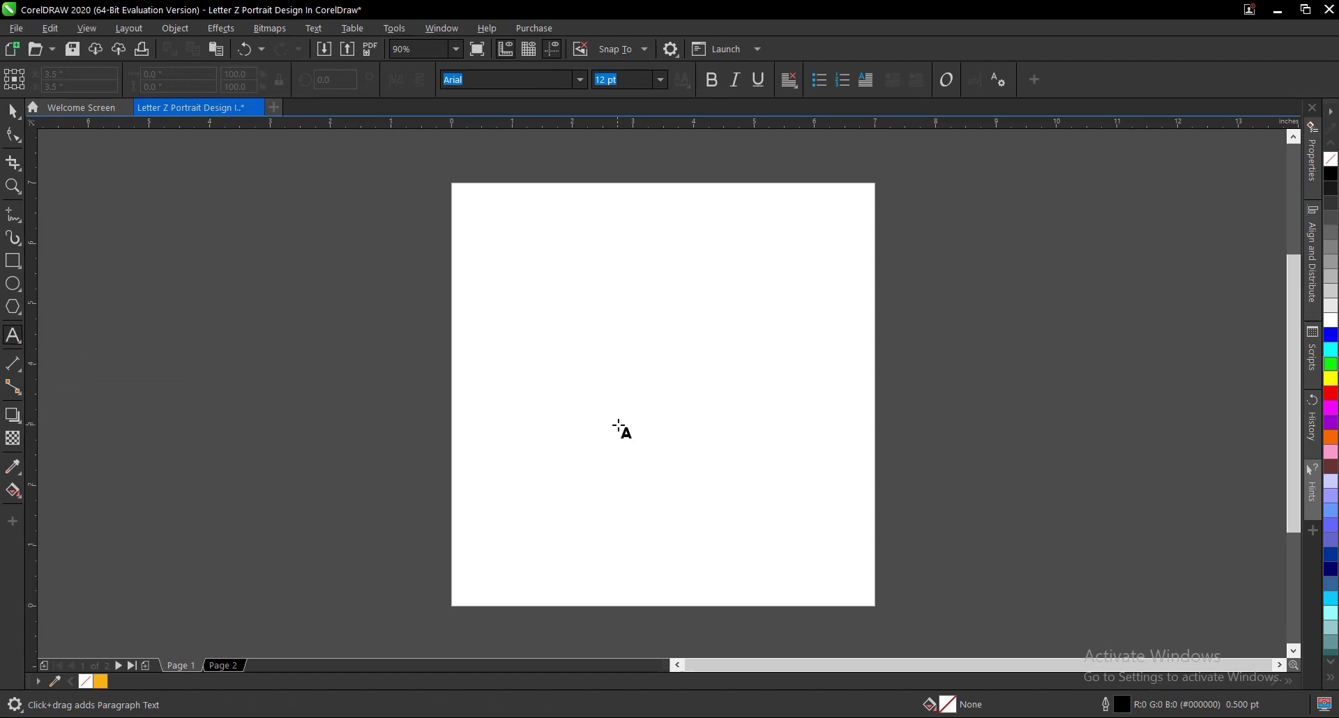
click(631, 408)
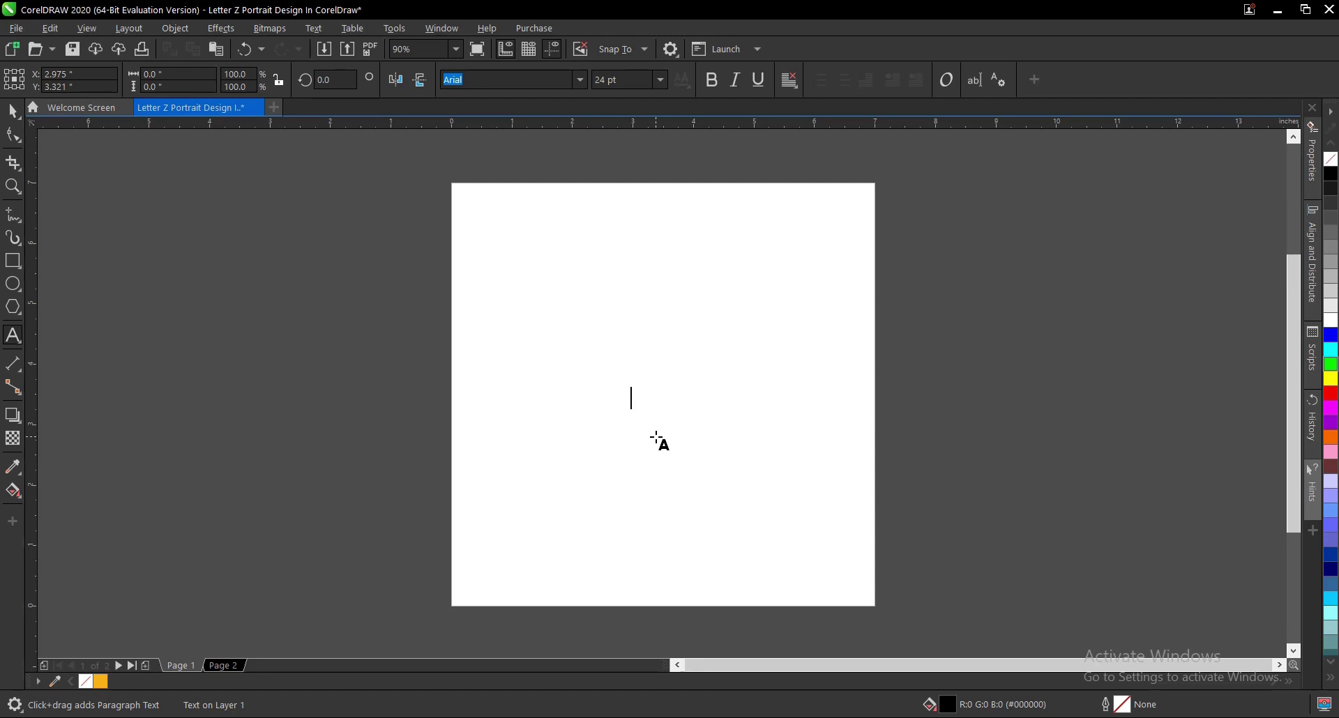
text(Z)
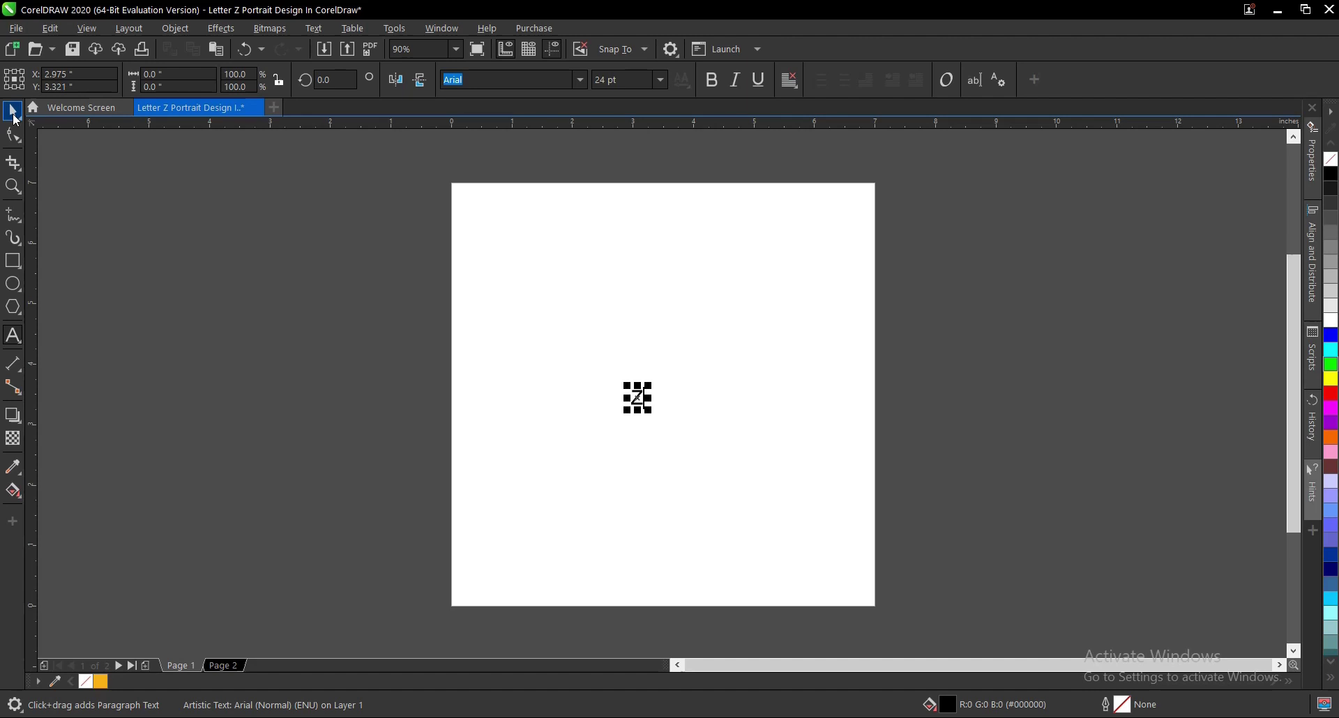
- Scale the Z up to about 352.657 pt and centre it on the page
click(13, 112)
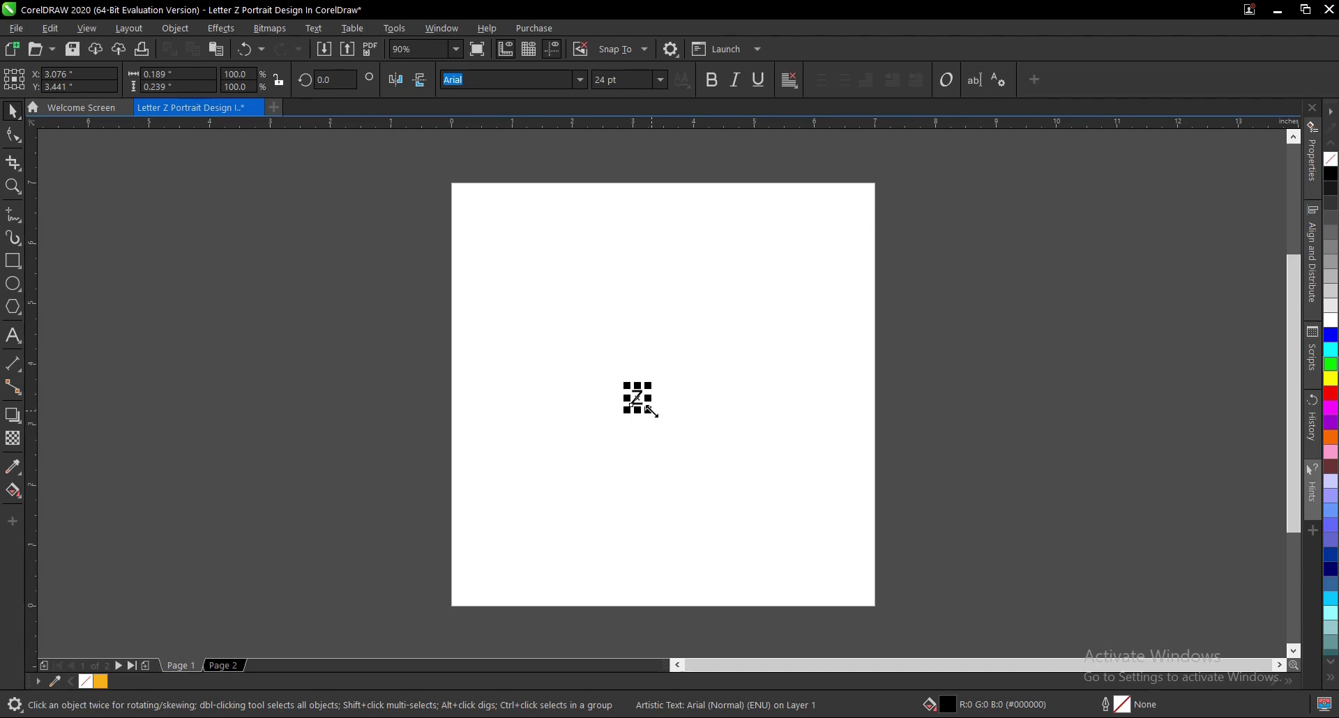
drag(652, 411, 730, 524)
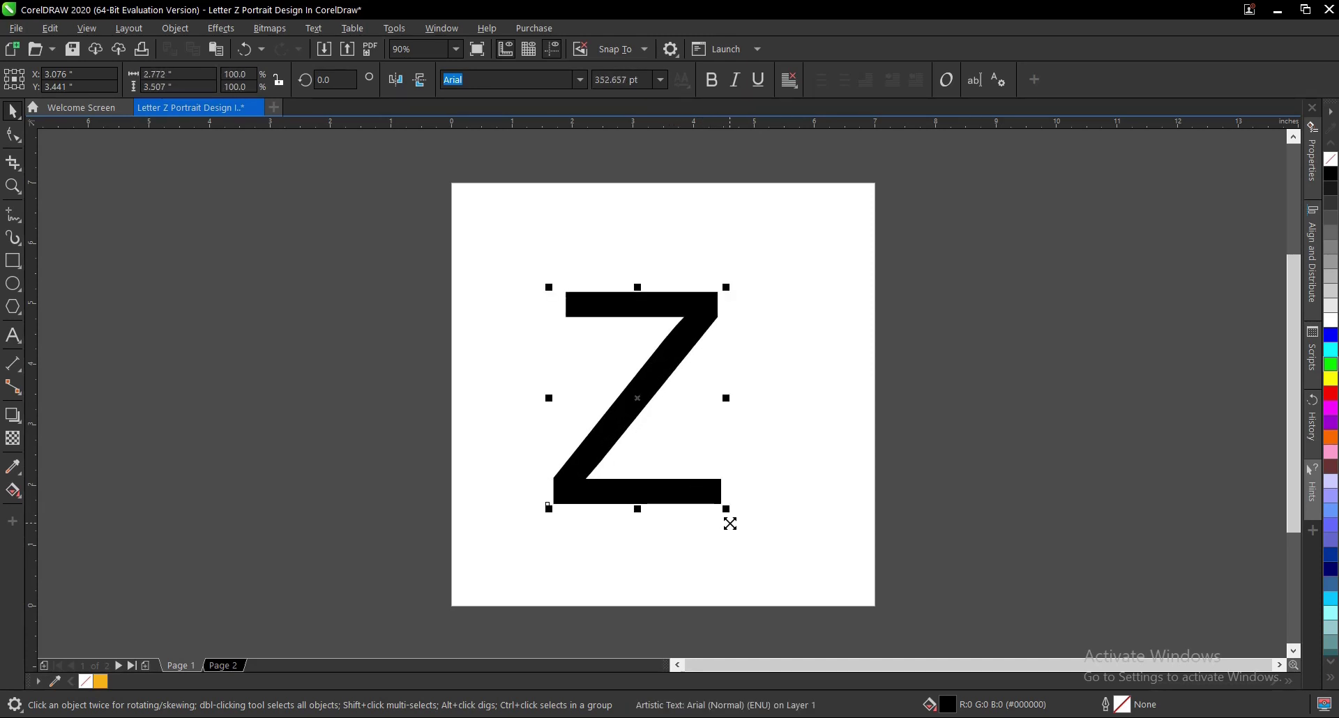
key(p)
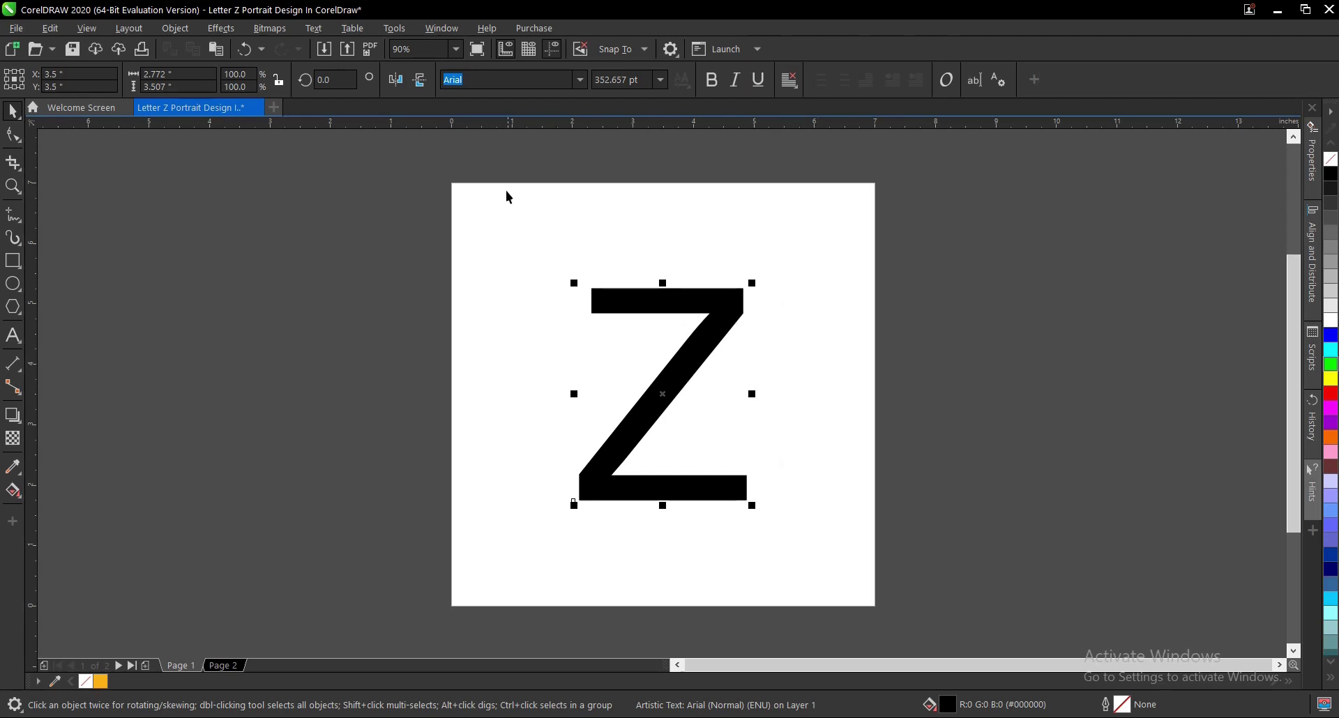
- Set the Z in Magiona Display, enlarge it to 425.971 pt, and select the man's photo
click(583, 80)
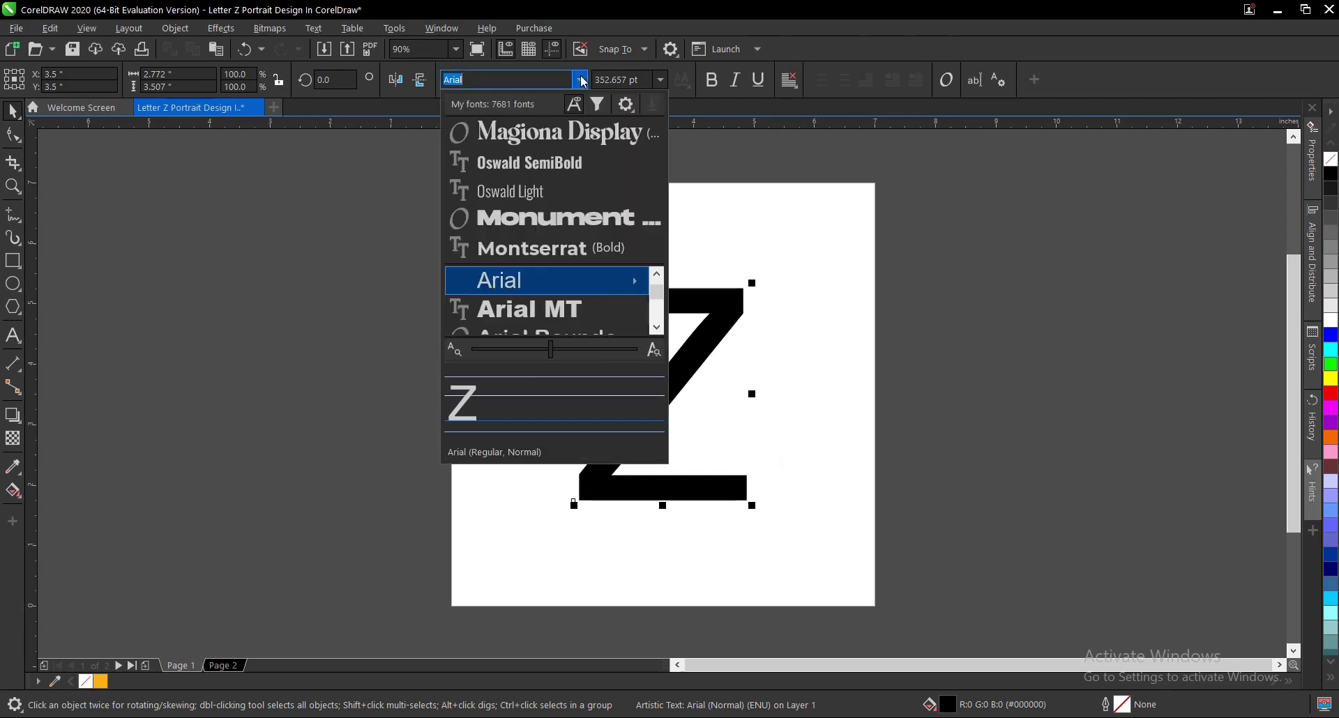
click(535, 135)
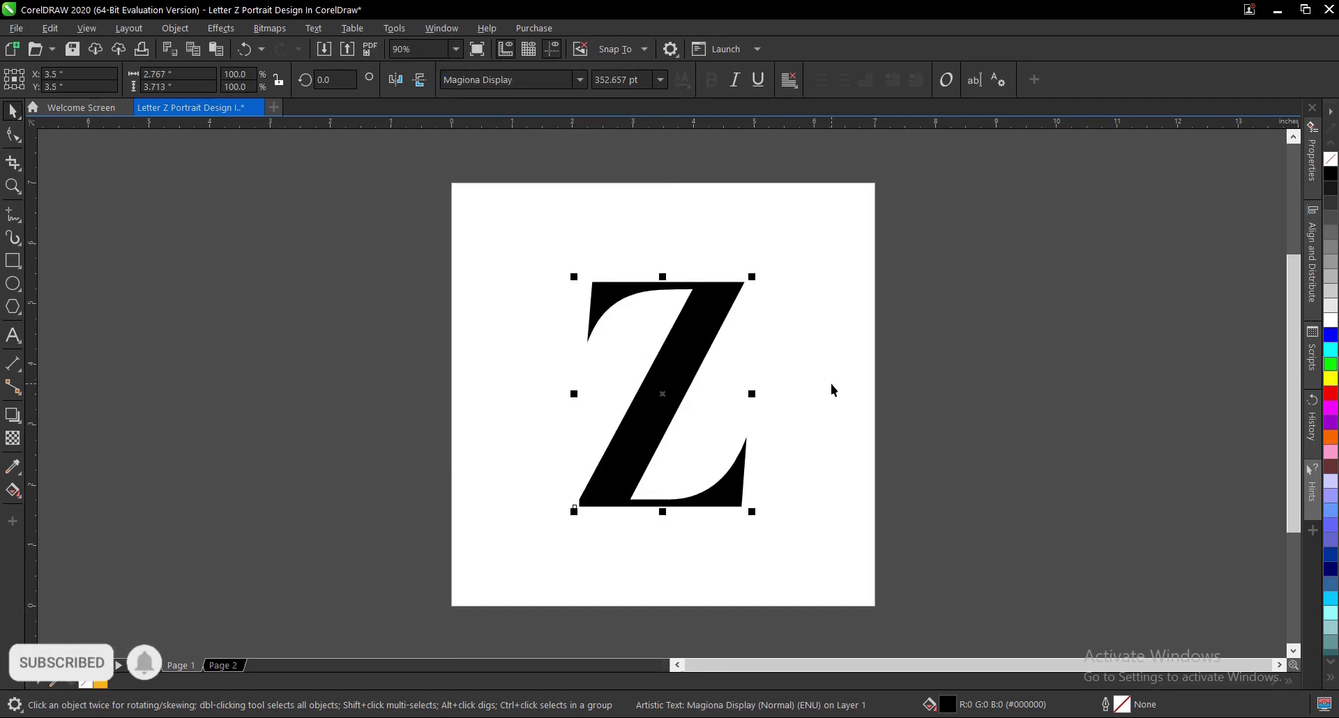
click(620, 546)
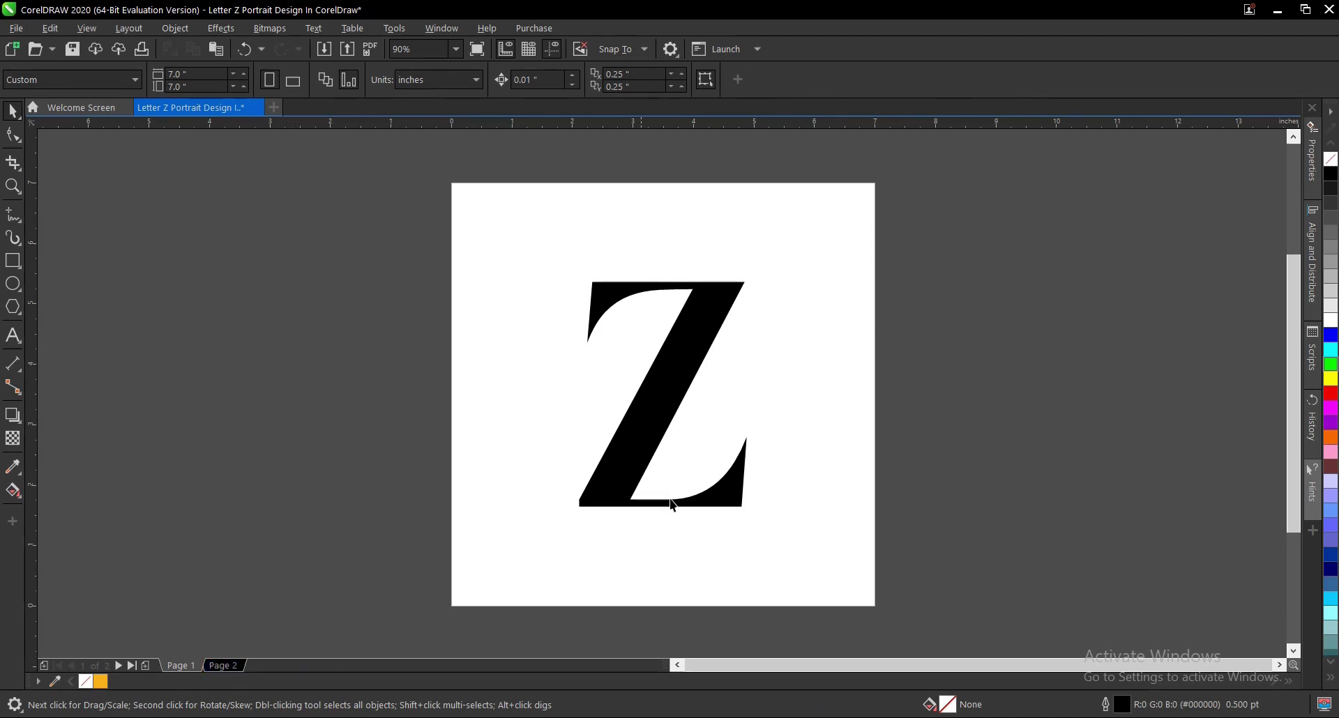
click(643, 435)
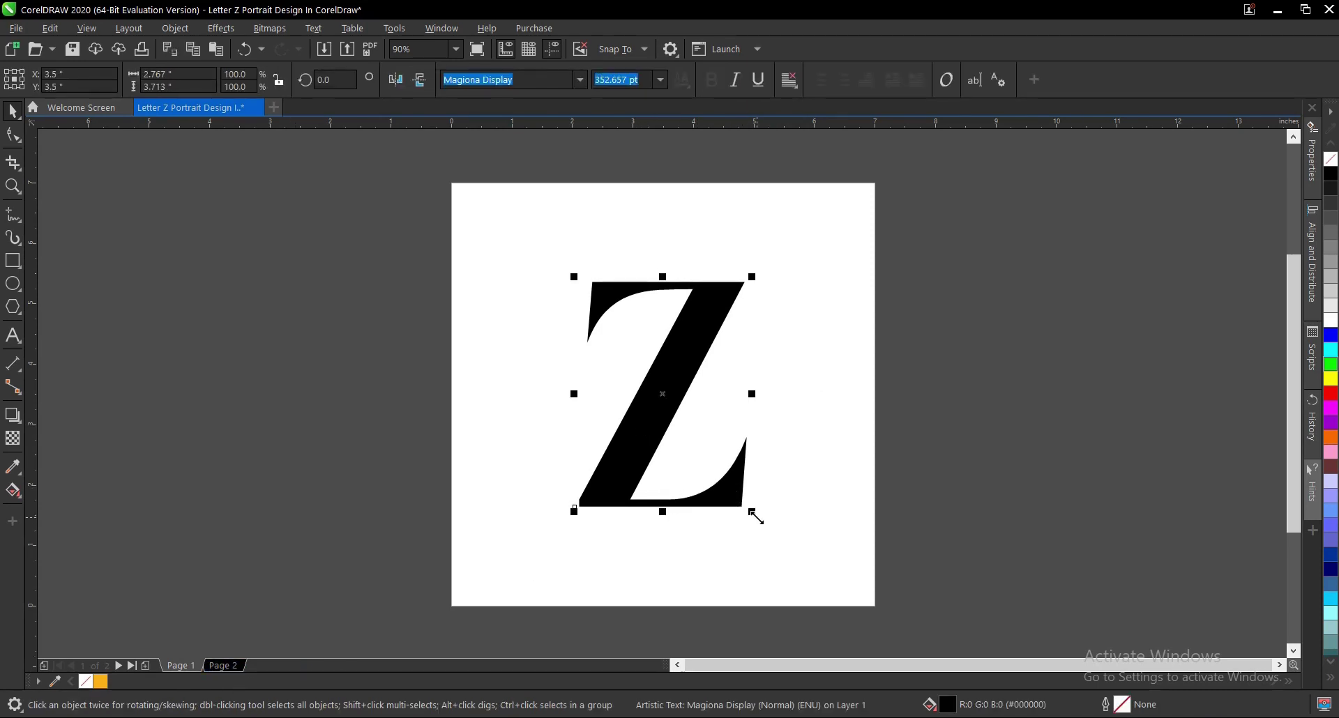
drag(757, 516, 774, 541)
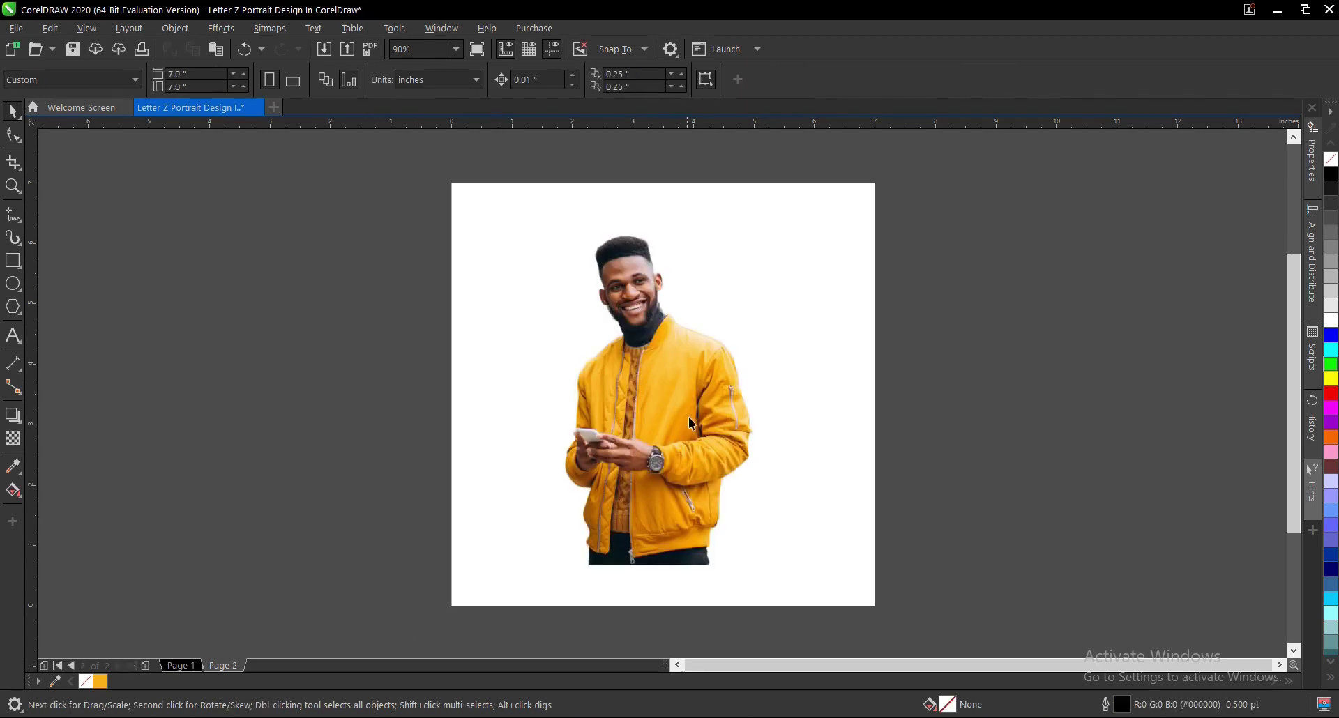
click(688, 417)
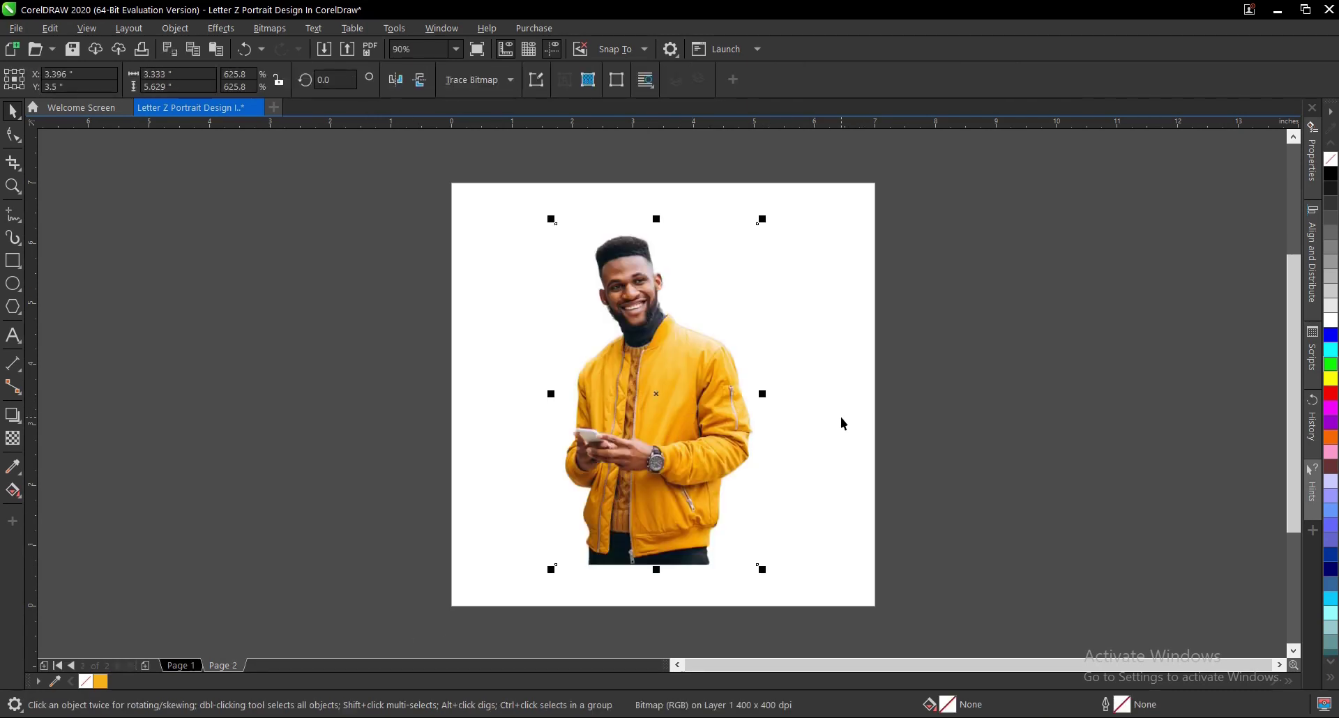
- Paste the man's photo onto the Z's page and move it left, partly off the page
click(192, 667)
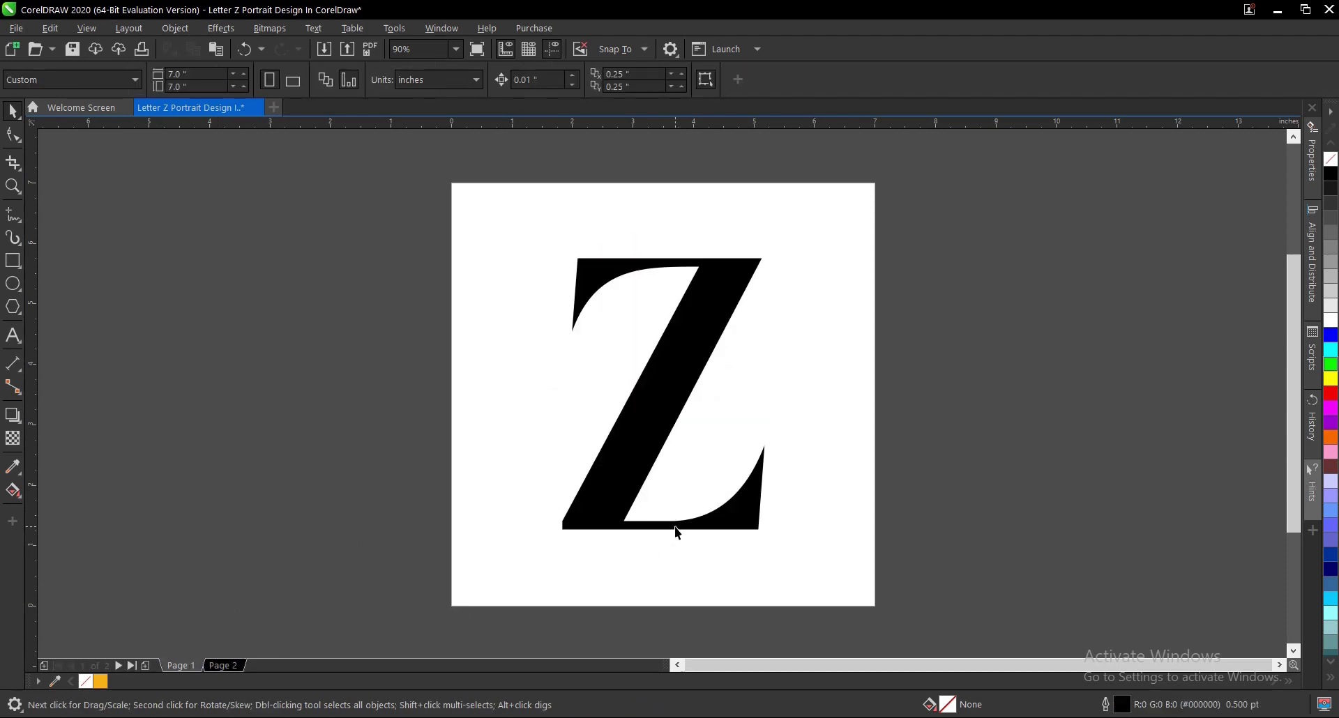
key(ctrl+v)
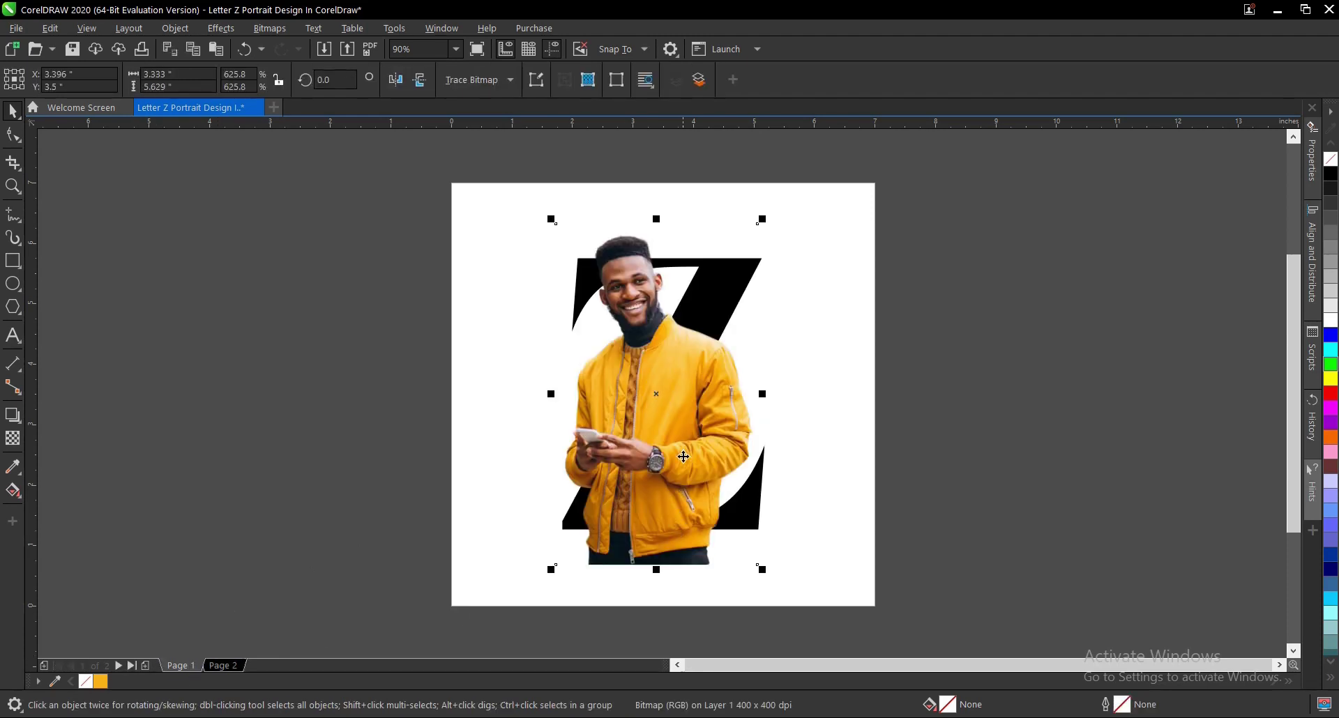
drag(680, 388, 467, 374)
click(458, 387)
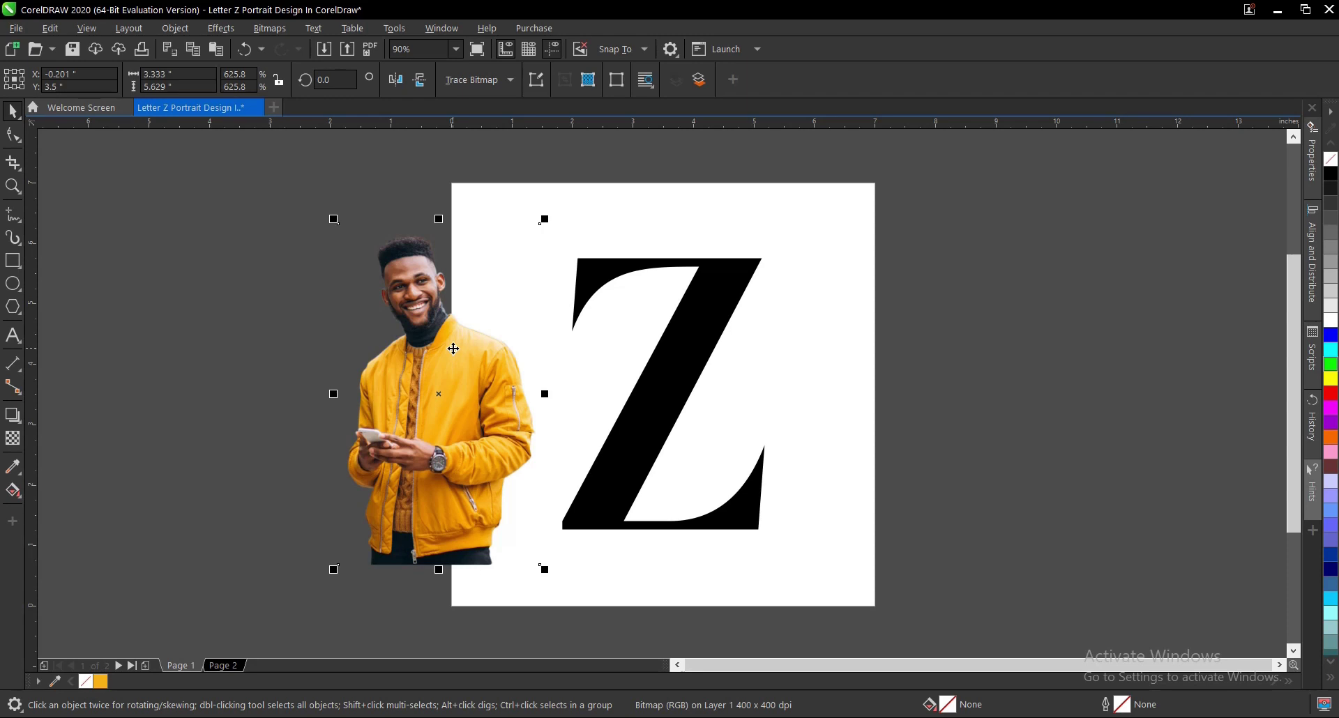
- PowerClip the man's photo inside the letter Z
click(343, 333)
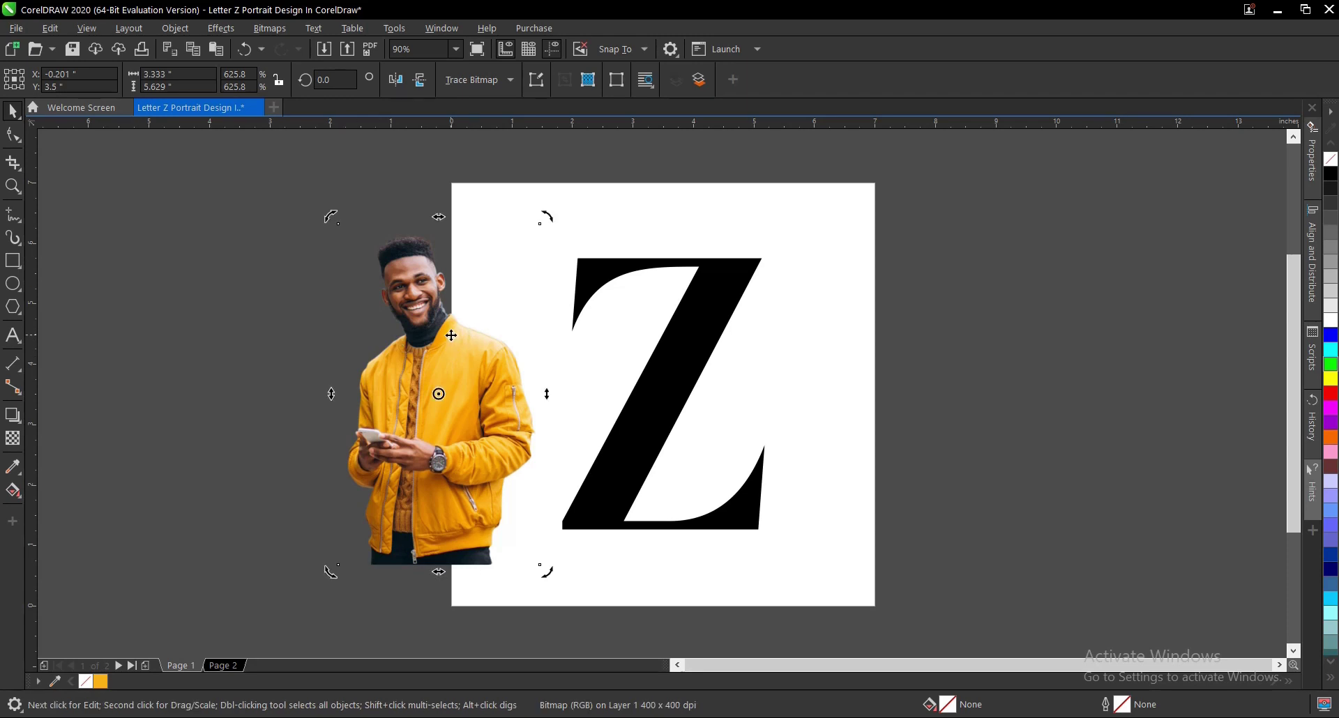
right_click(451, 335)
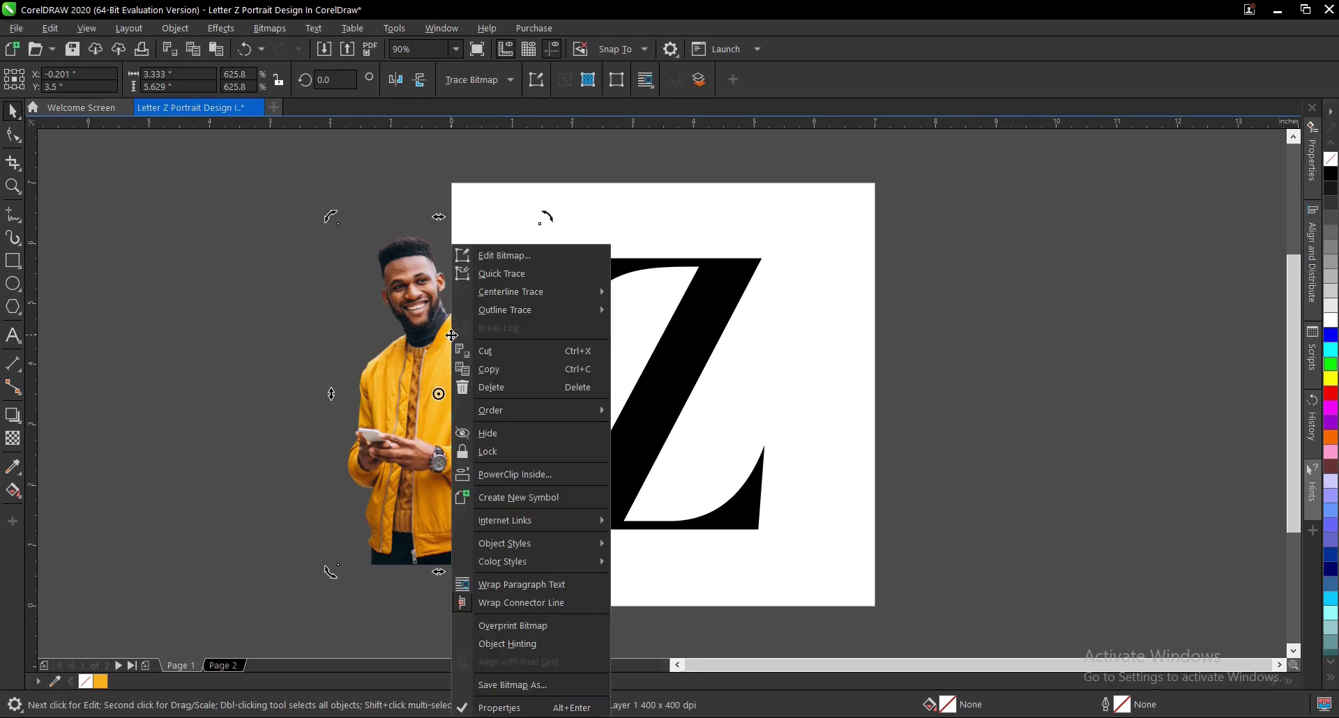
click(523, 475)
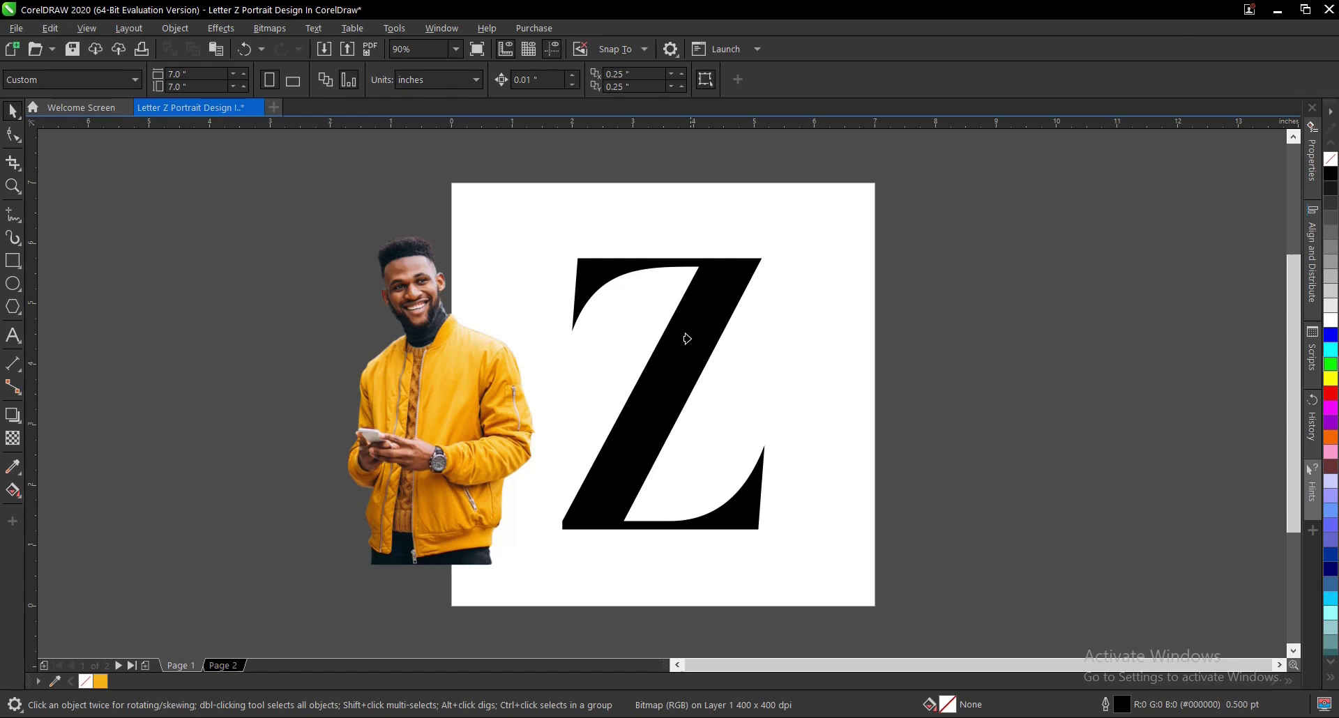
click(659, 384)
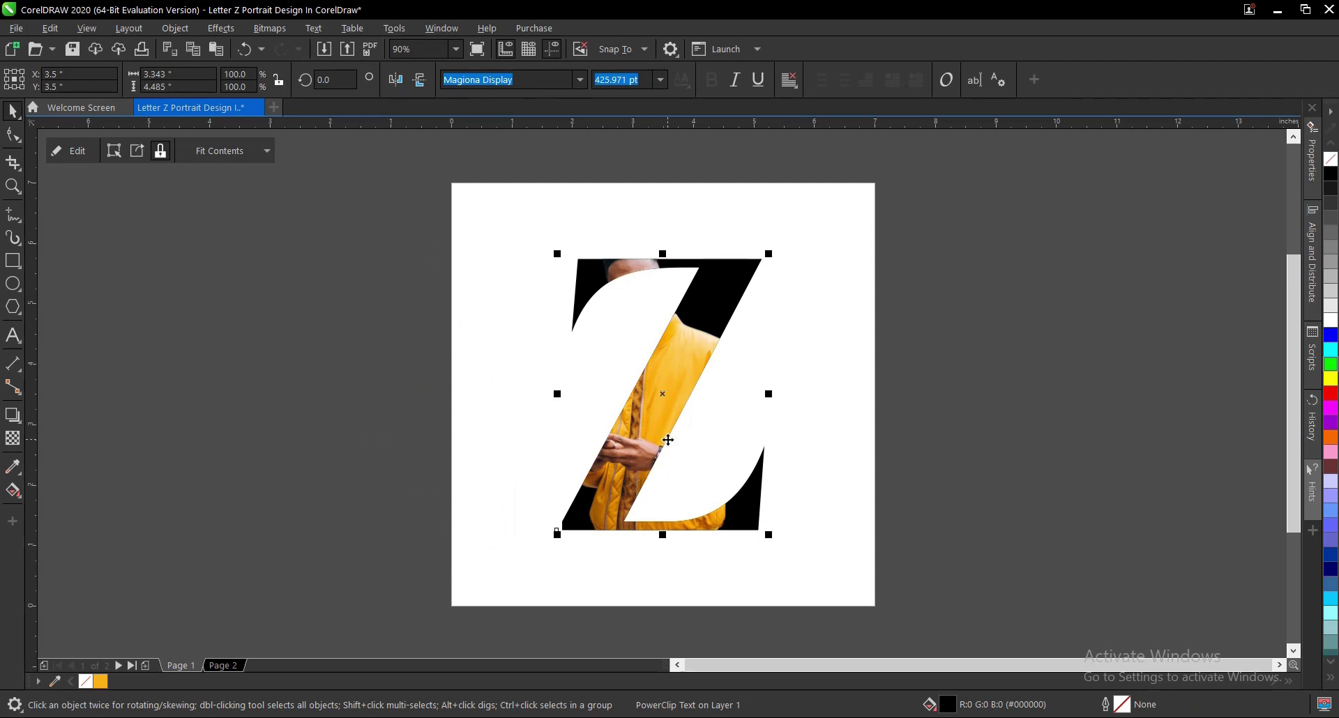
- Edit the PowerClip contents, shifting and rescaling the photo to 613.5% so the man fills the Z
click(84, 153)
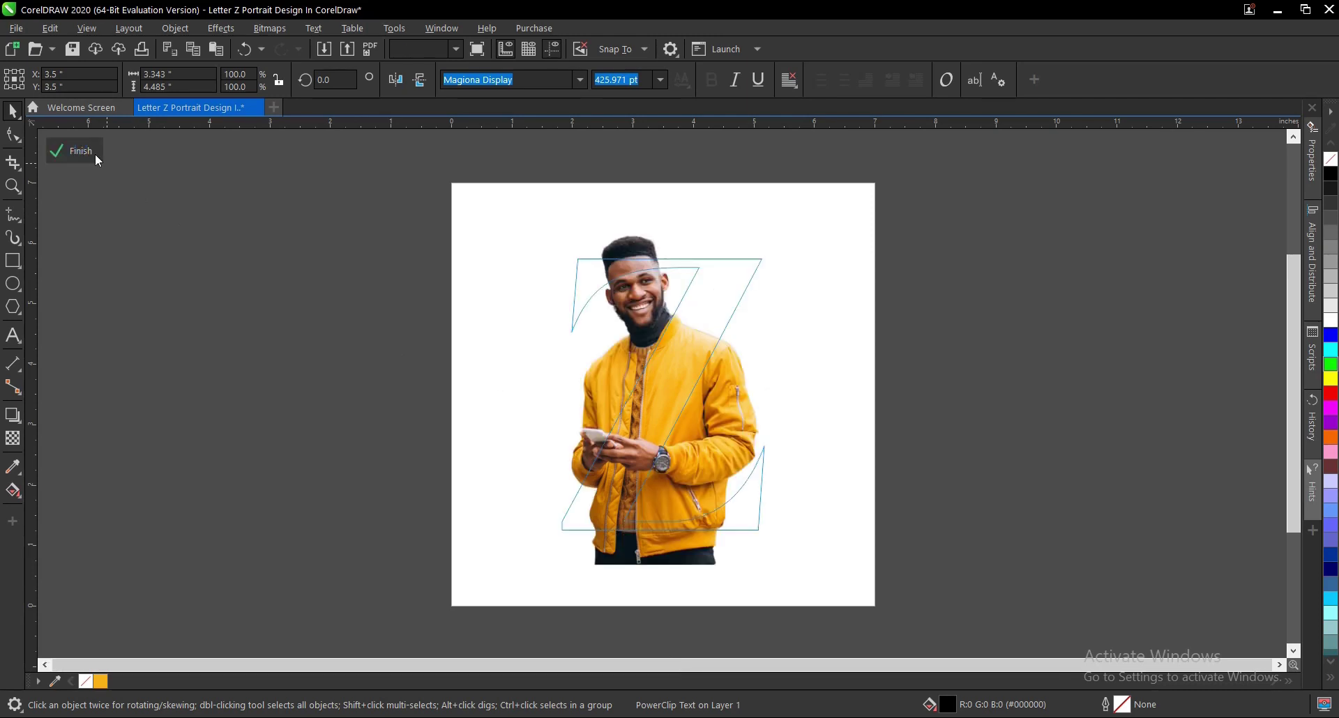
click(667, 364)
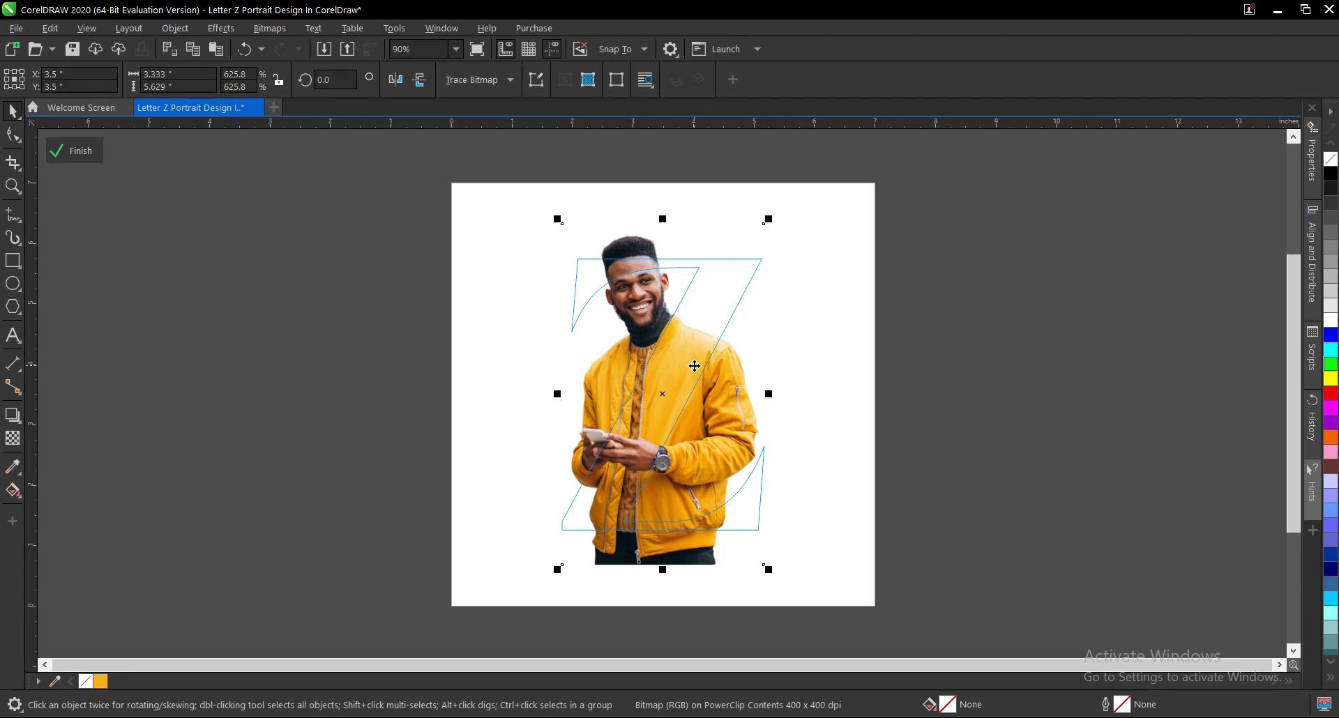
drag(695, 366, 684, 363)
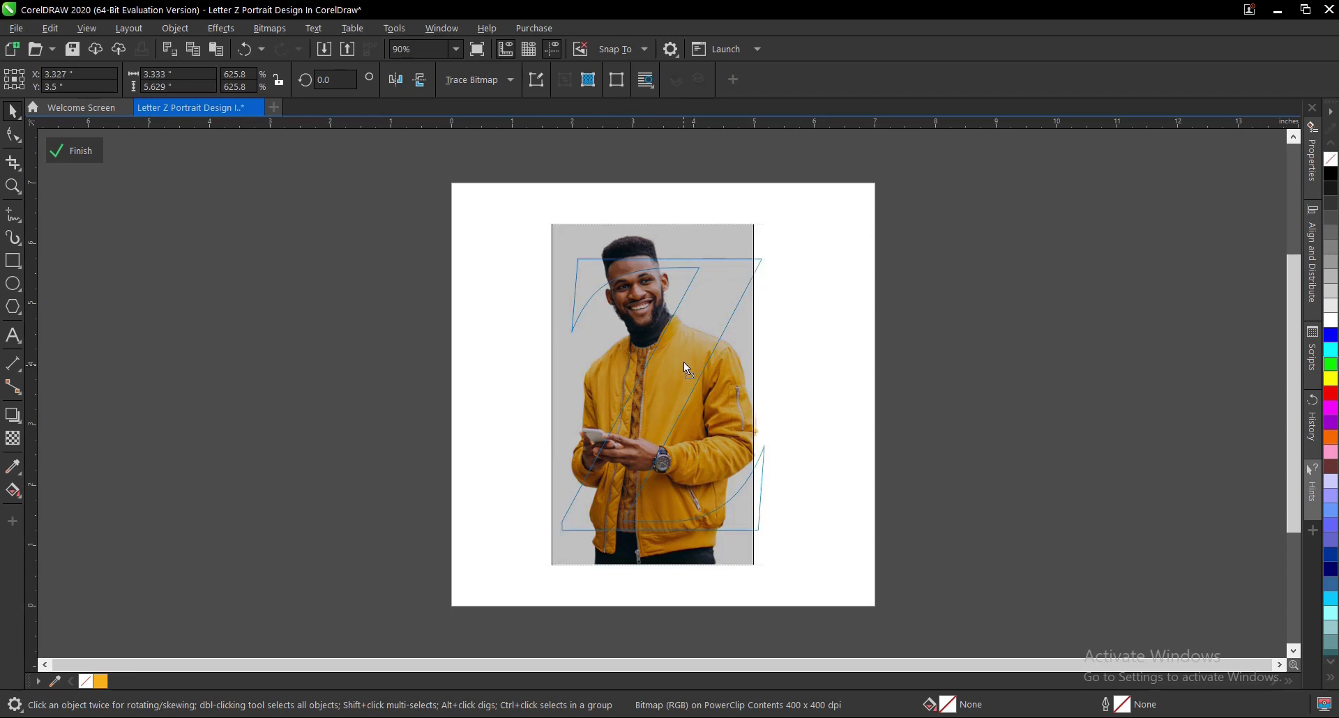
drag(683, 362, 683, 362)
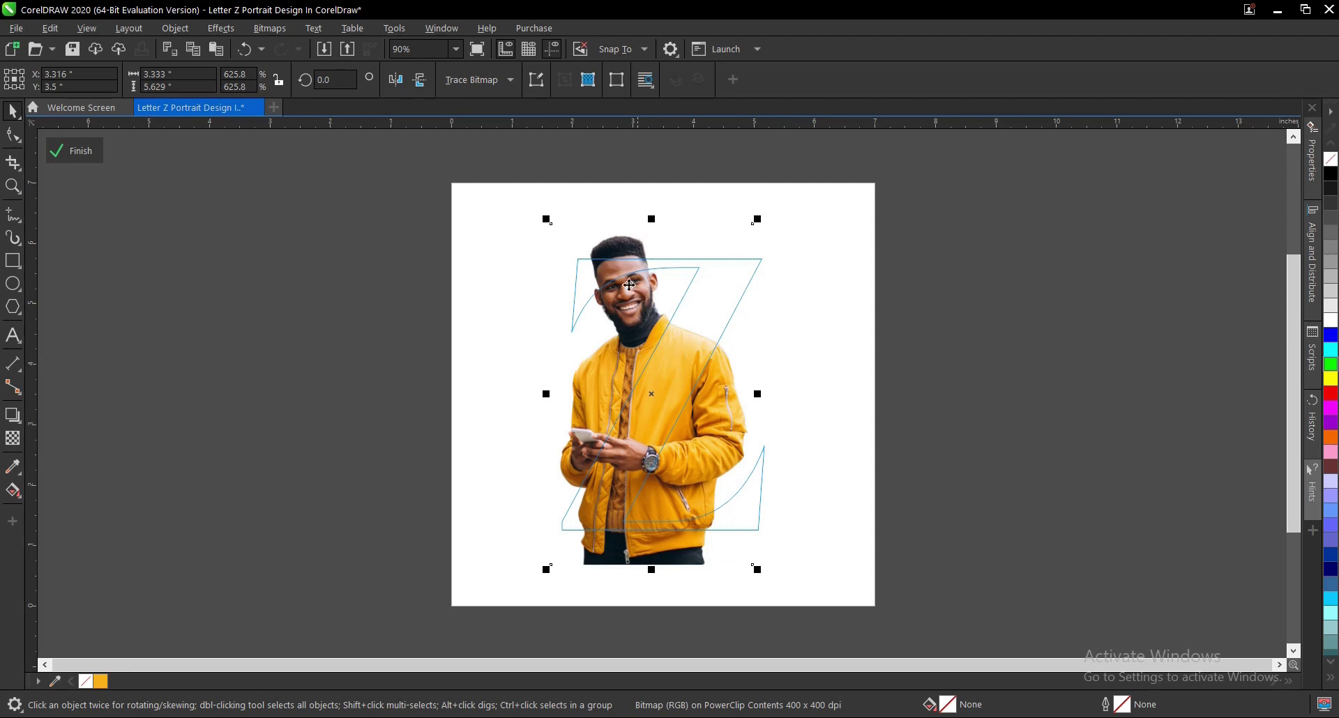
mouse_move(547, 220)
mouse_down()
mouse_move(559, 241)
mouse_move(551, 229)
mouse_up()
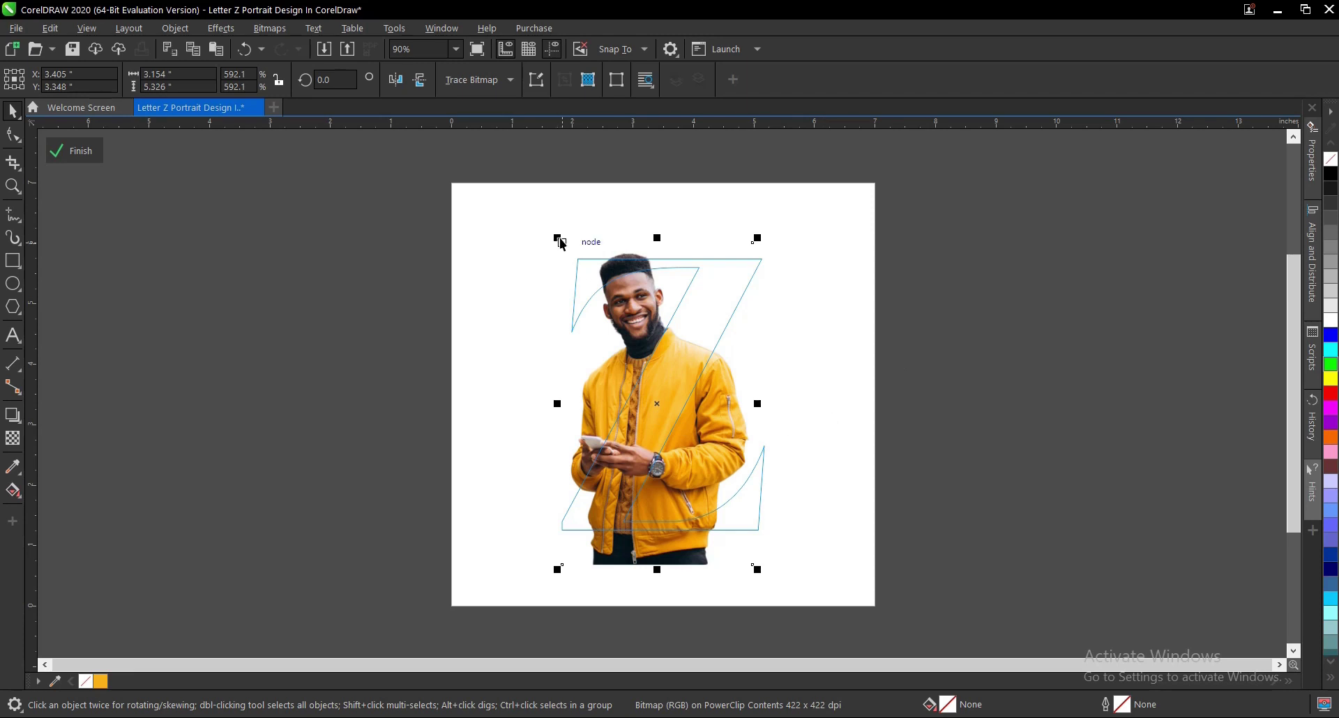
drag(562, 241, 543, 221)
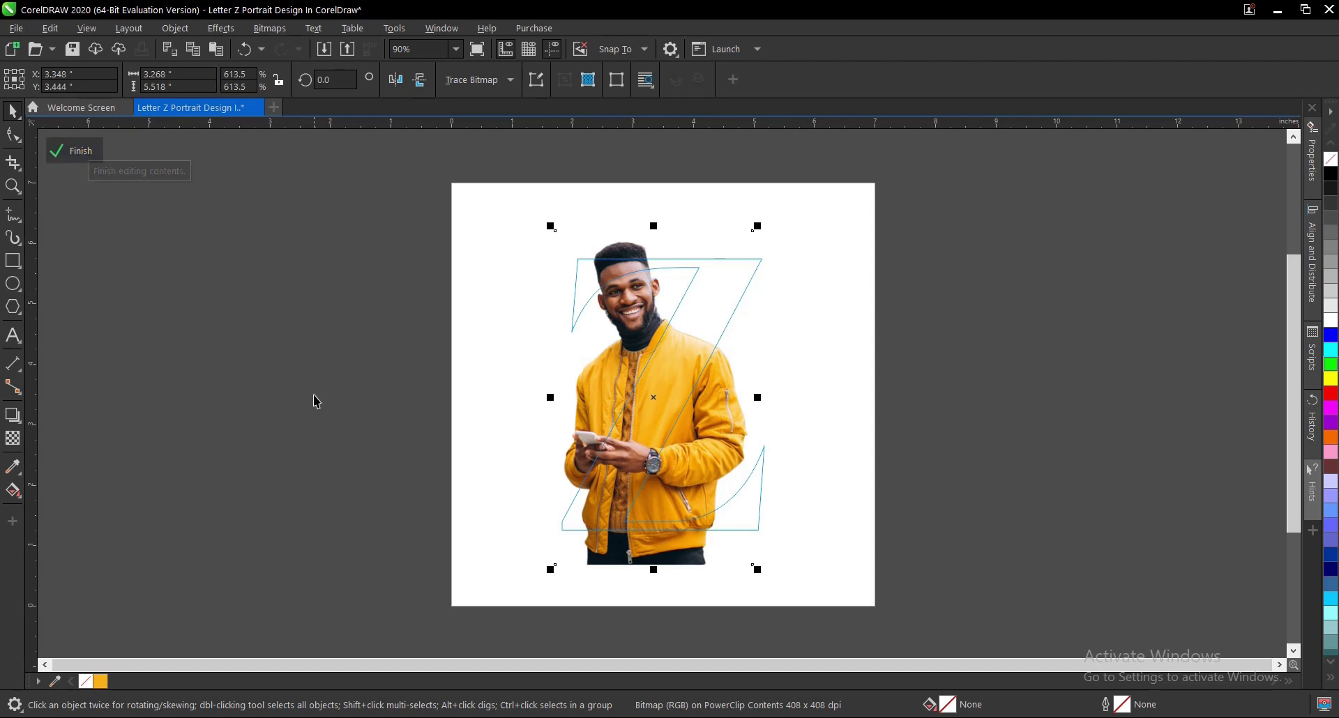
- Finish the PowerClip edit and undo it so the full photo stands in front of the Z
ctrl+click(397, 468)
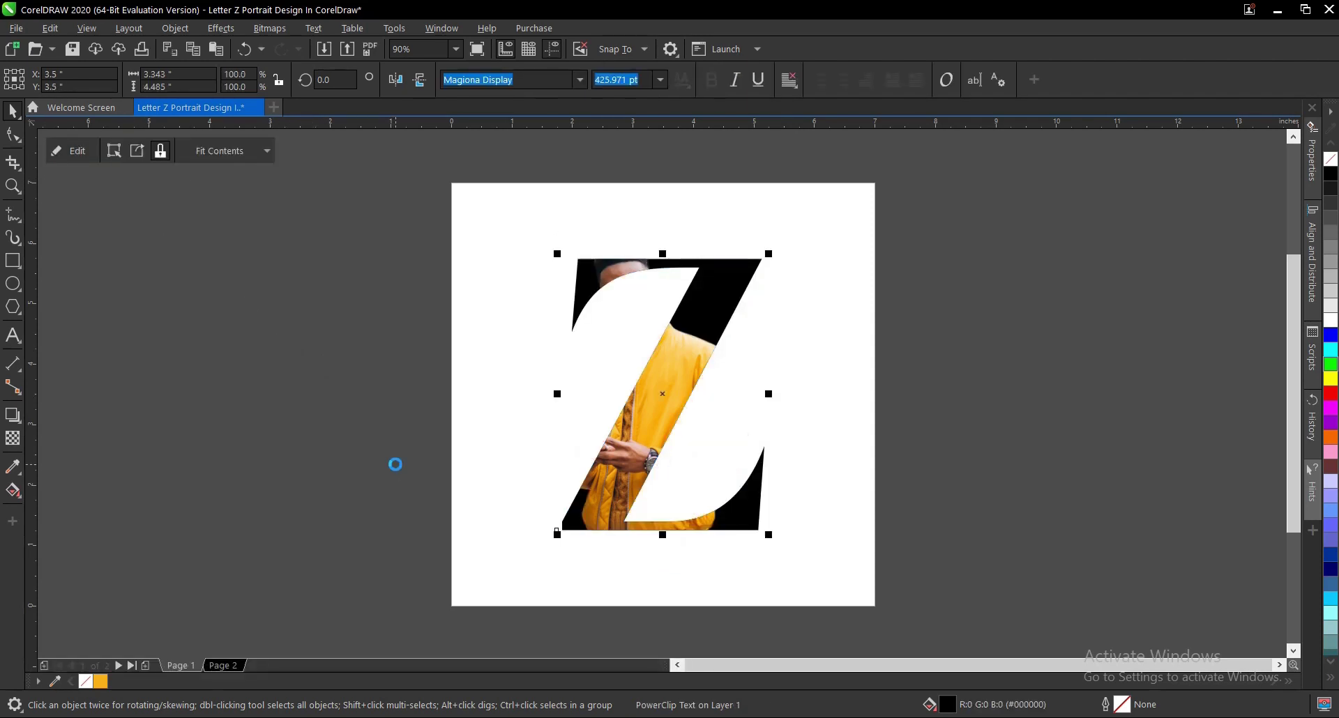
click(922, 459)
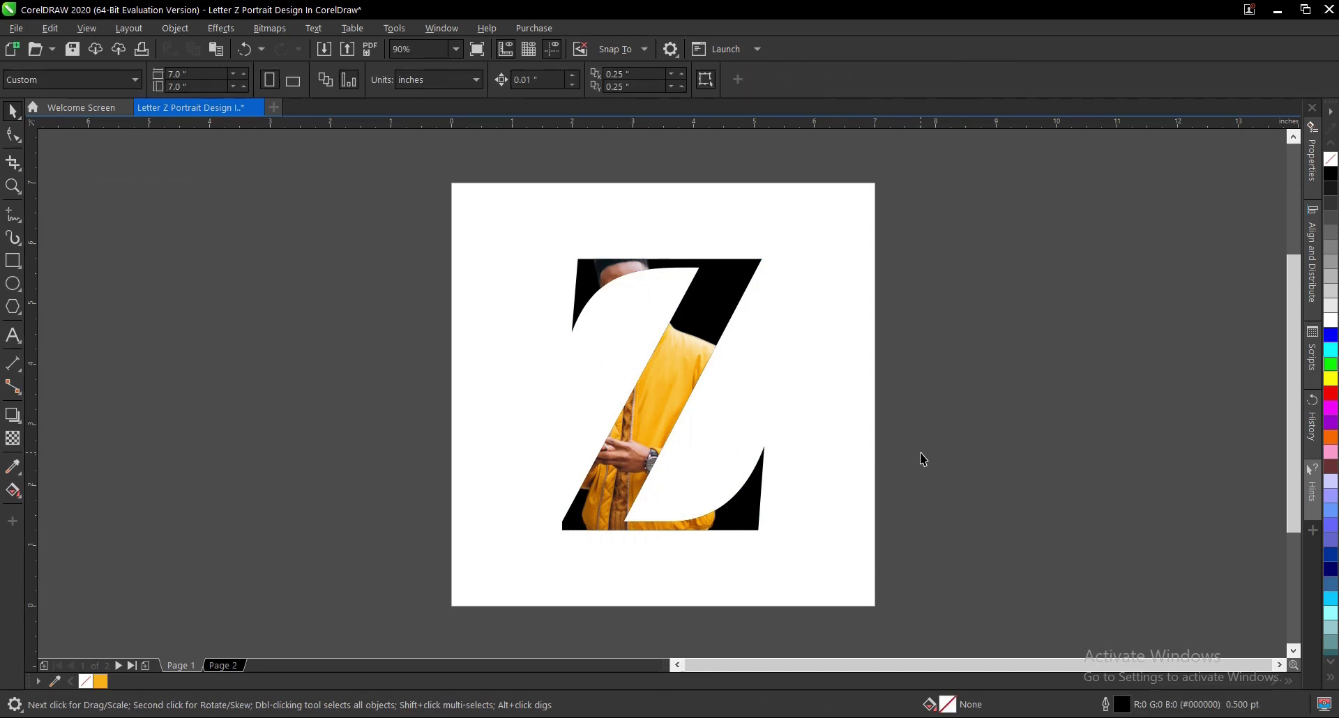
key(ctrl+z)
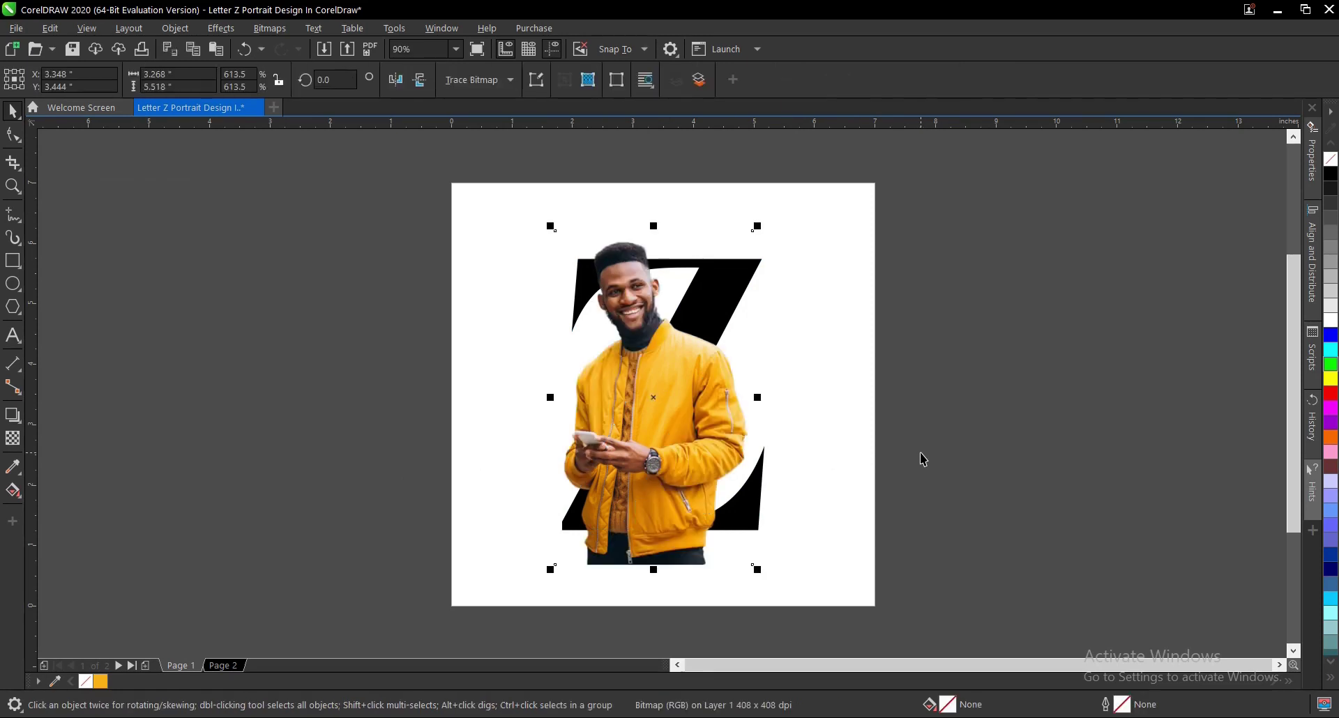
click(13, 135)
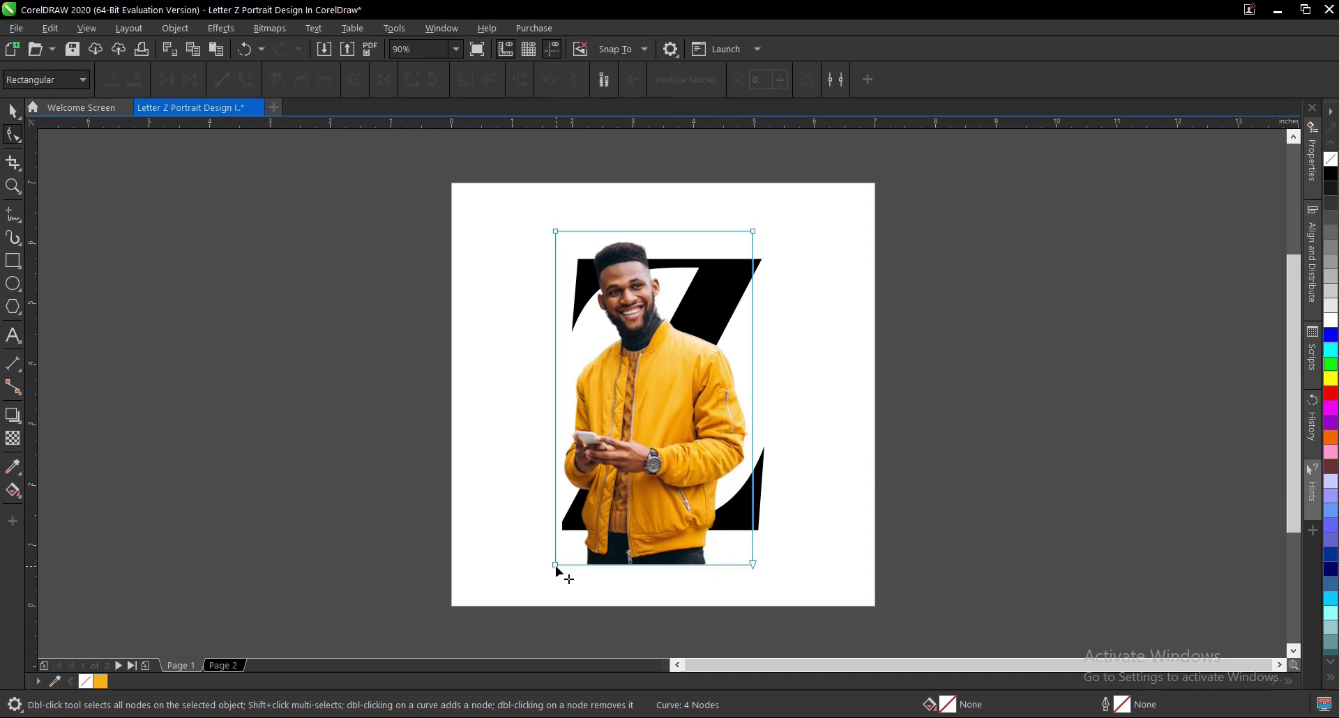
- Move the photo's bottom corner nodes onto the Z's base and diagonal
scroll(555, 568, up, 4)
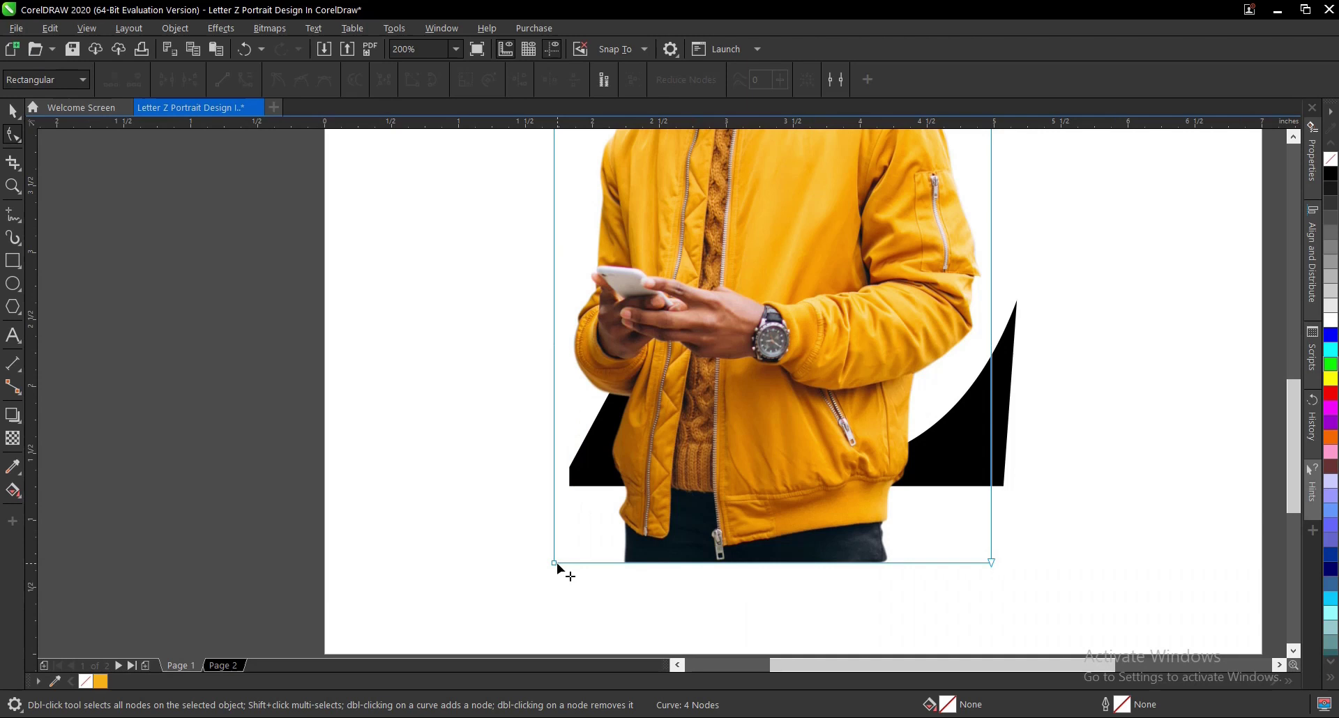
drag(552, 560, 569, 457)
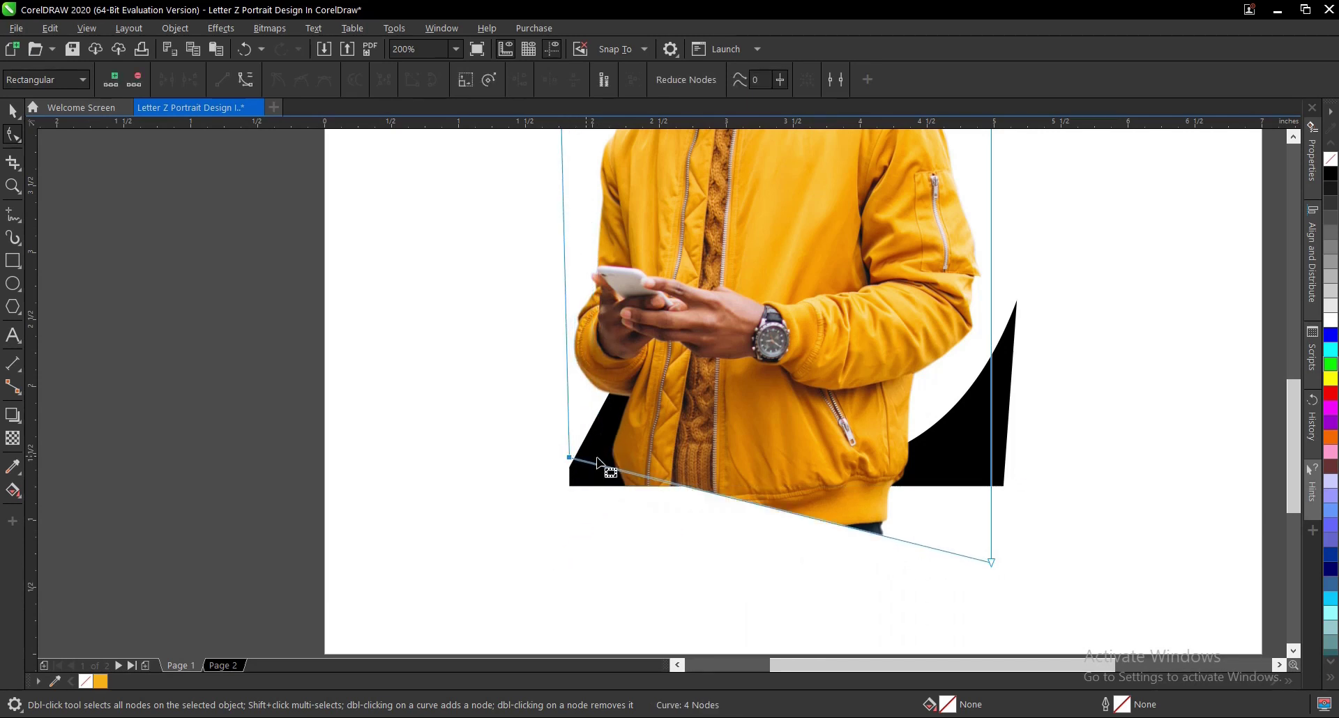
scroll(735, 570, down, 2)
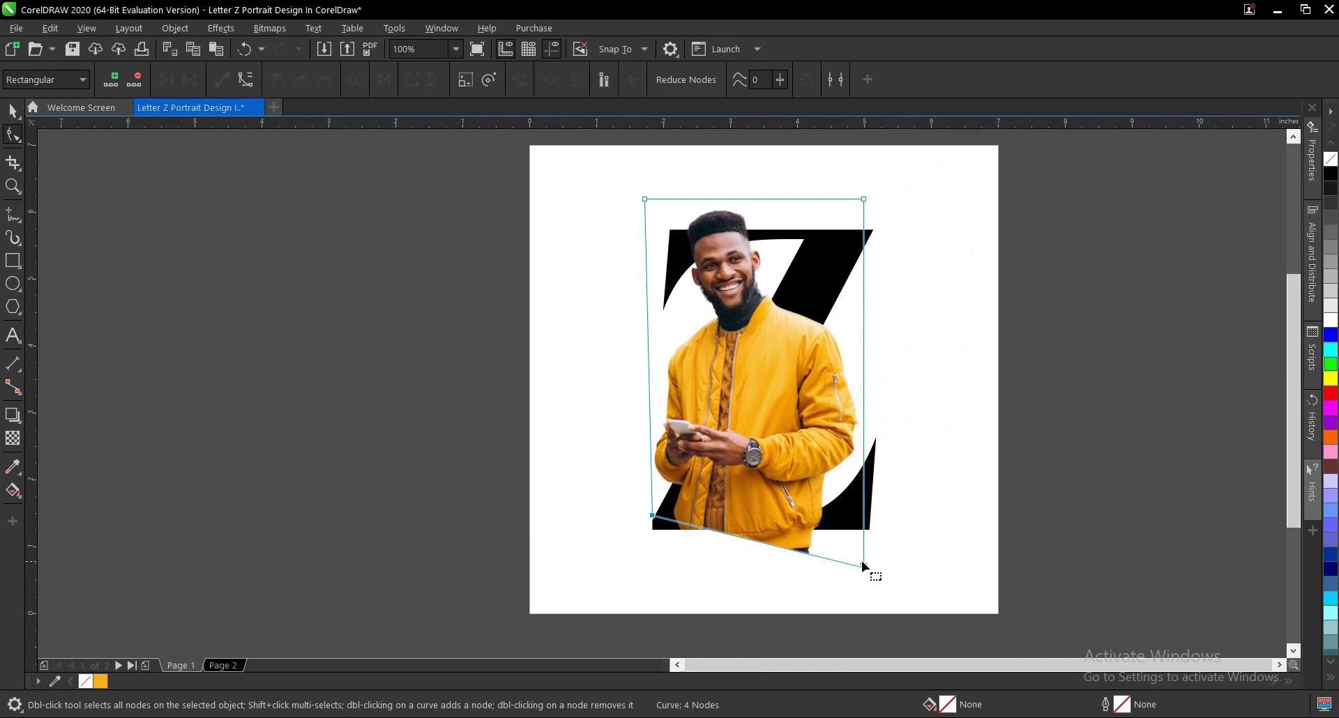
click(863, 566)
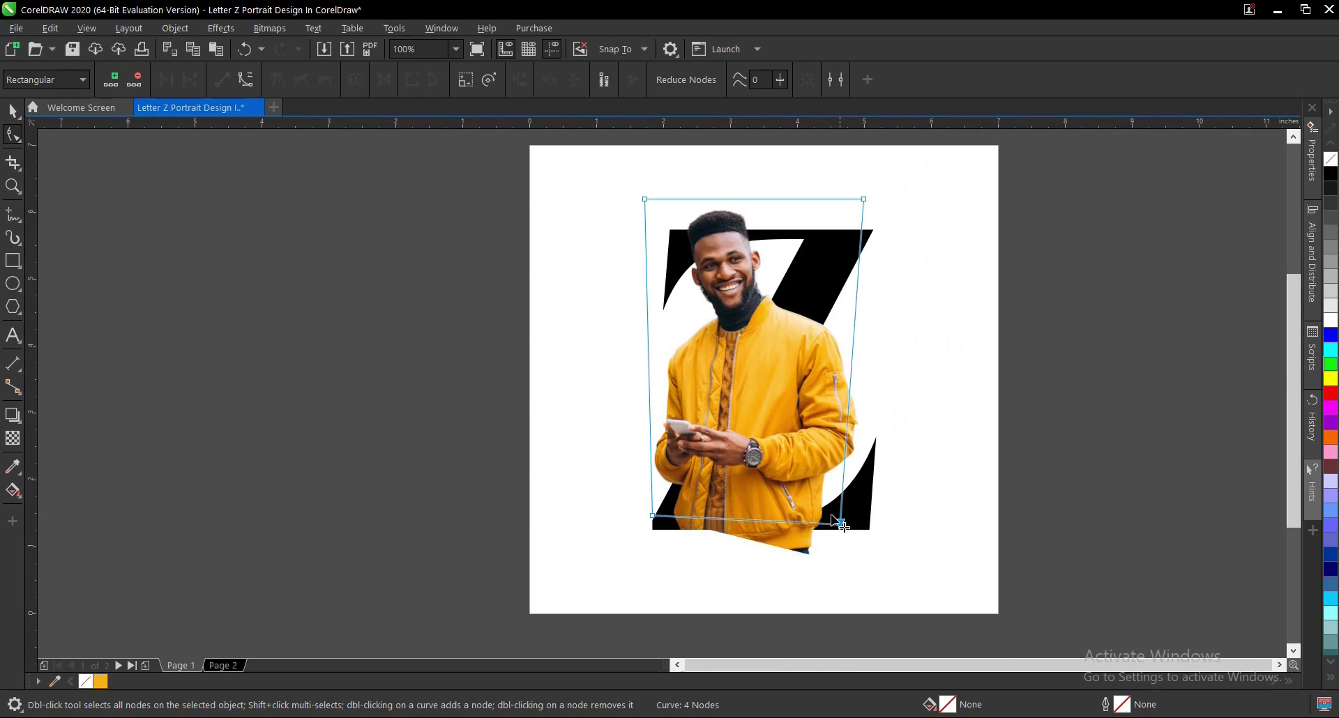
drag(840, 522, 762, 424)
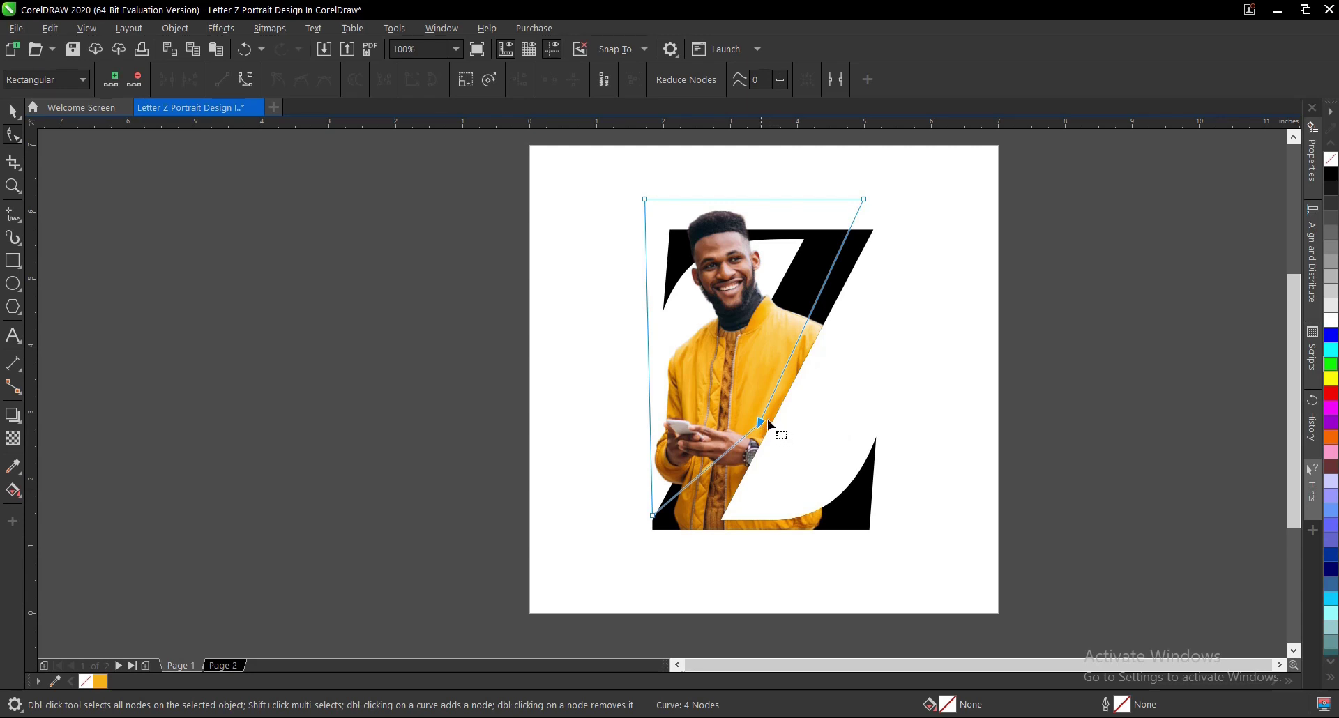
click(12, 112)
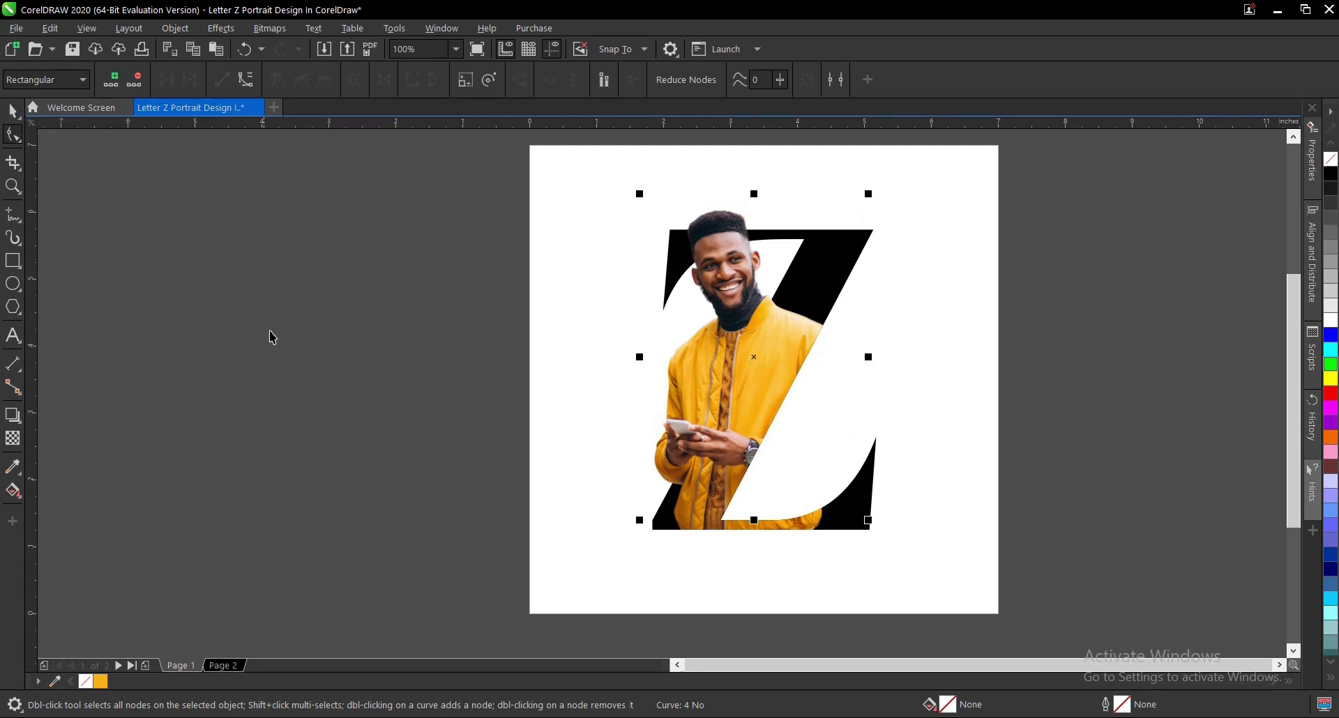
- Fill the Z with the yellow sampled from the man's jacket using the Color Eyedropper
click(272, 335)
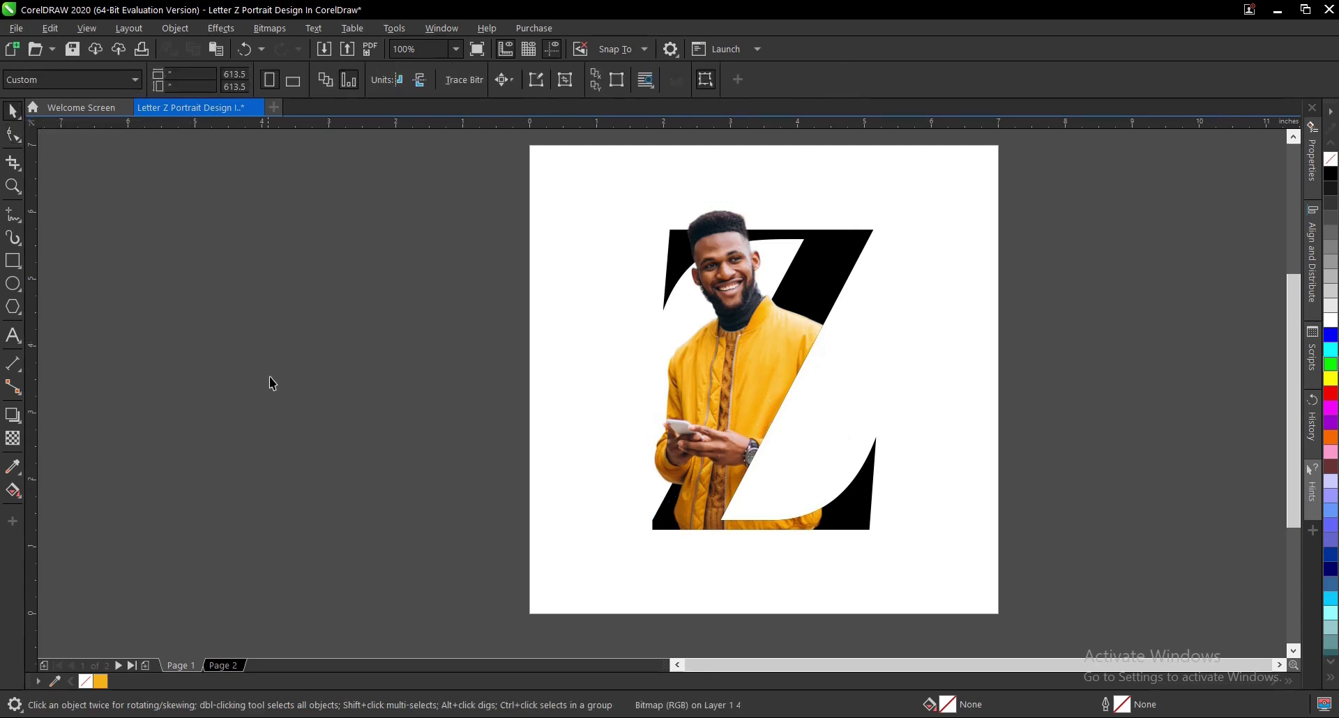
click(14, 467)
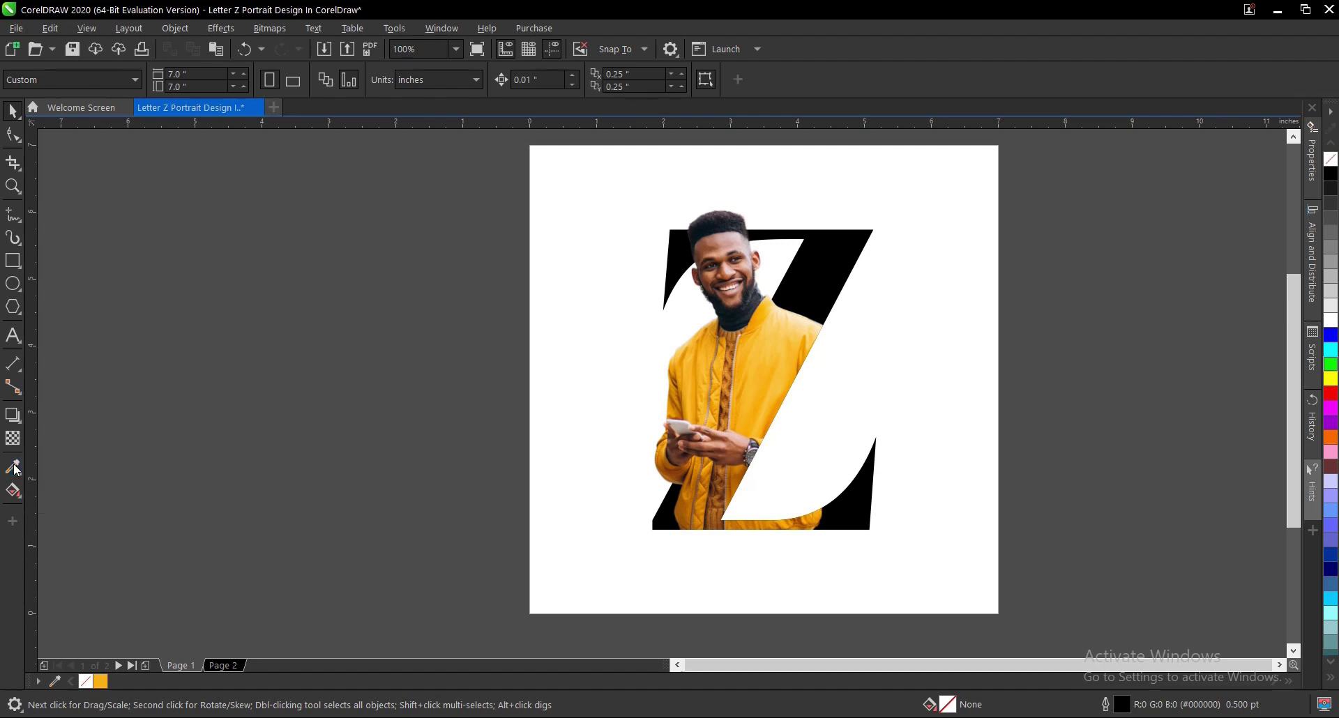
click(772, 364)
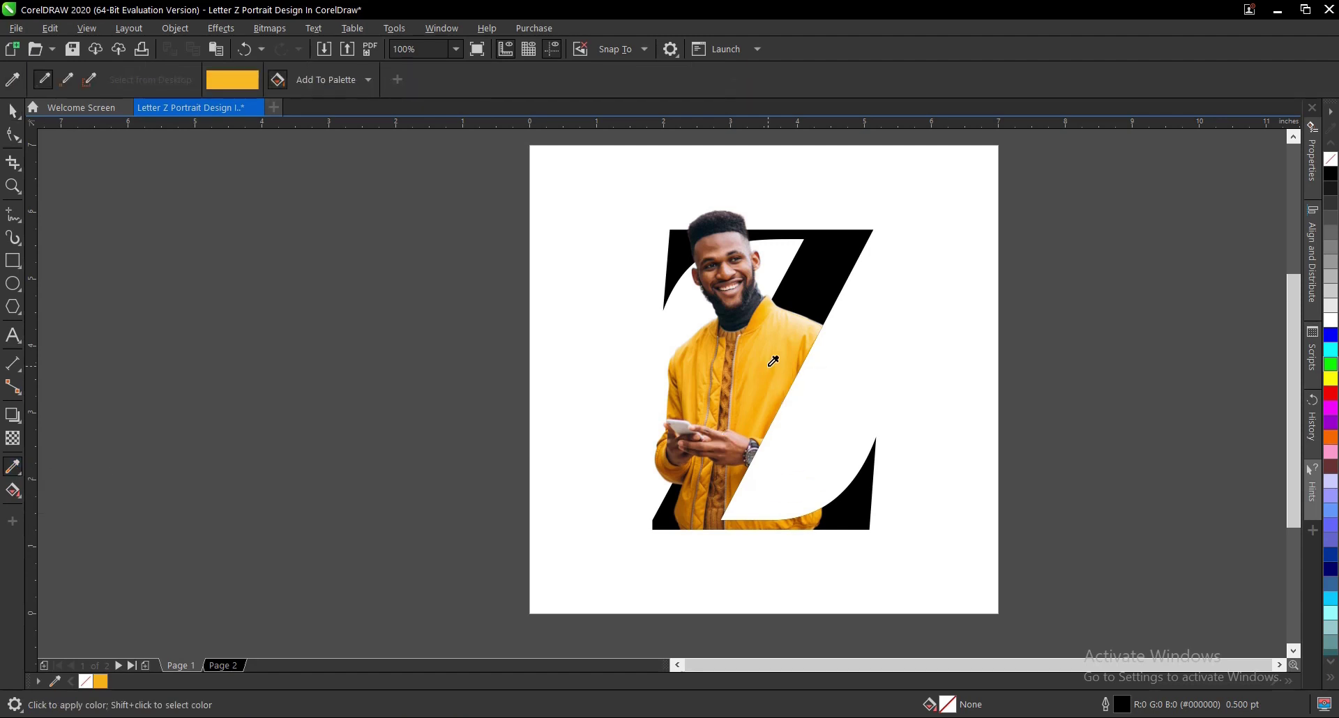
click(862, 495)
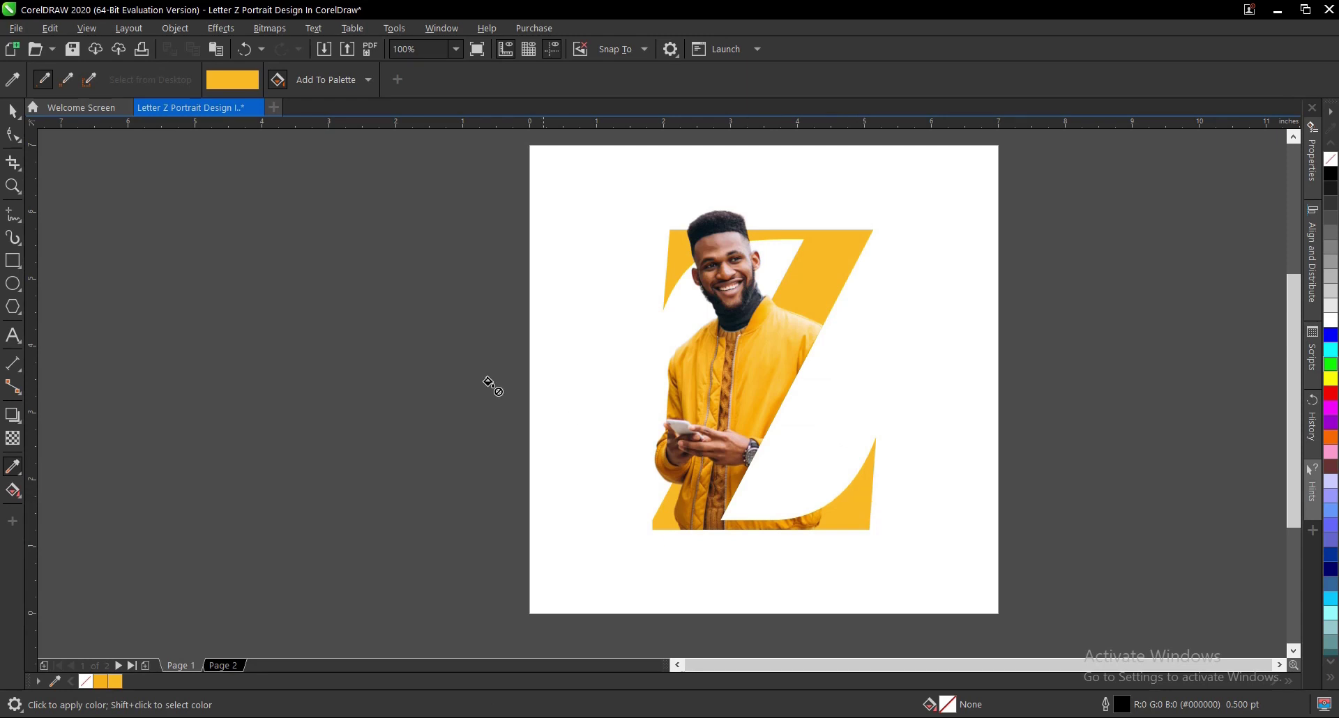
click(13, 110)
- Group the Z and the photo and centre the group on the page
scroll(700, 458, down, 2)
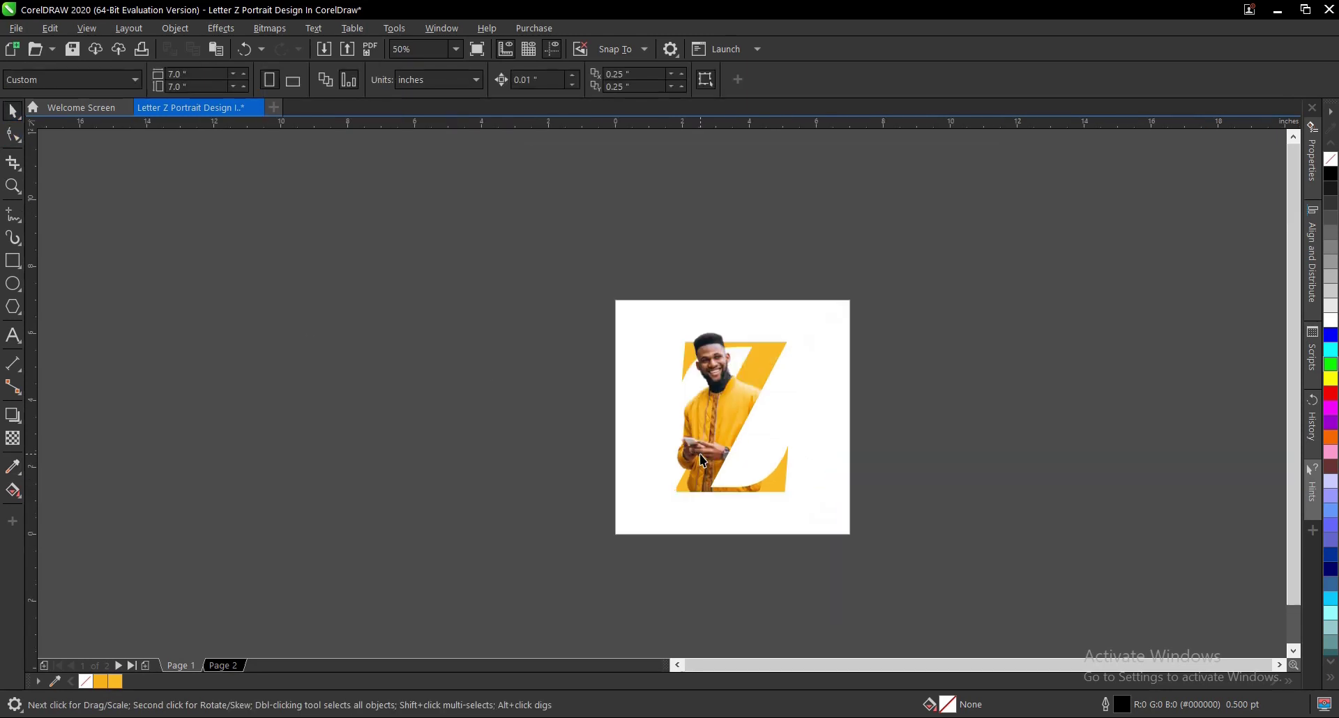
drag(617, 310, 897, 549)
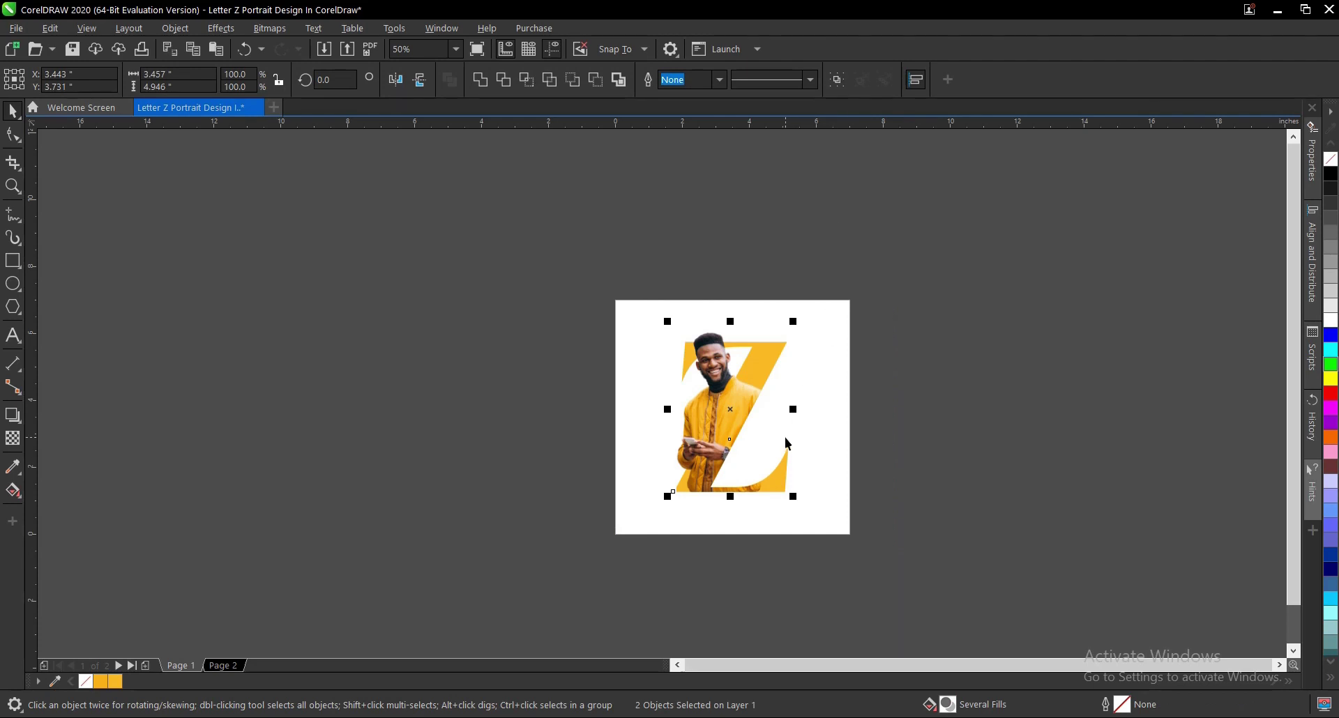
key(ctrl+g)
key(p)
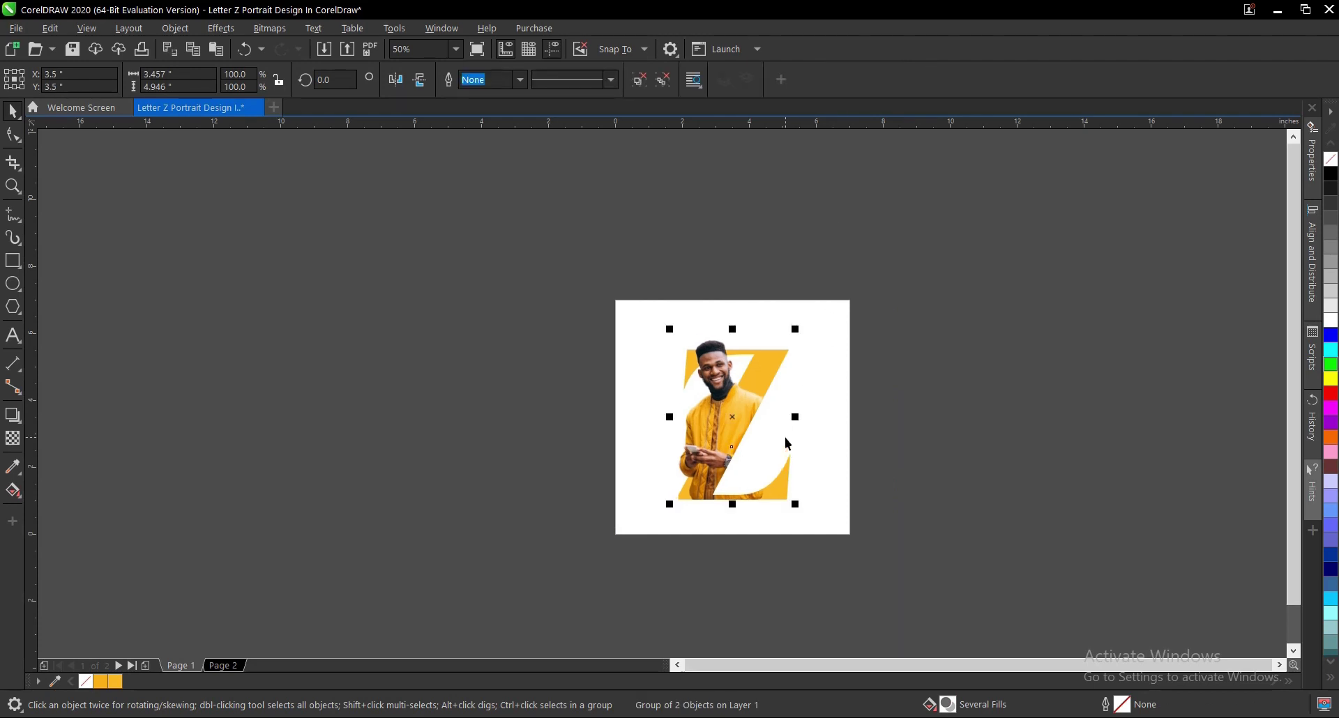
- Zoom the view to fit the group, then deselect it
scroll(834, 521, up, 2)
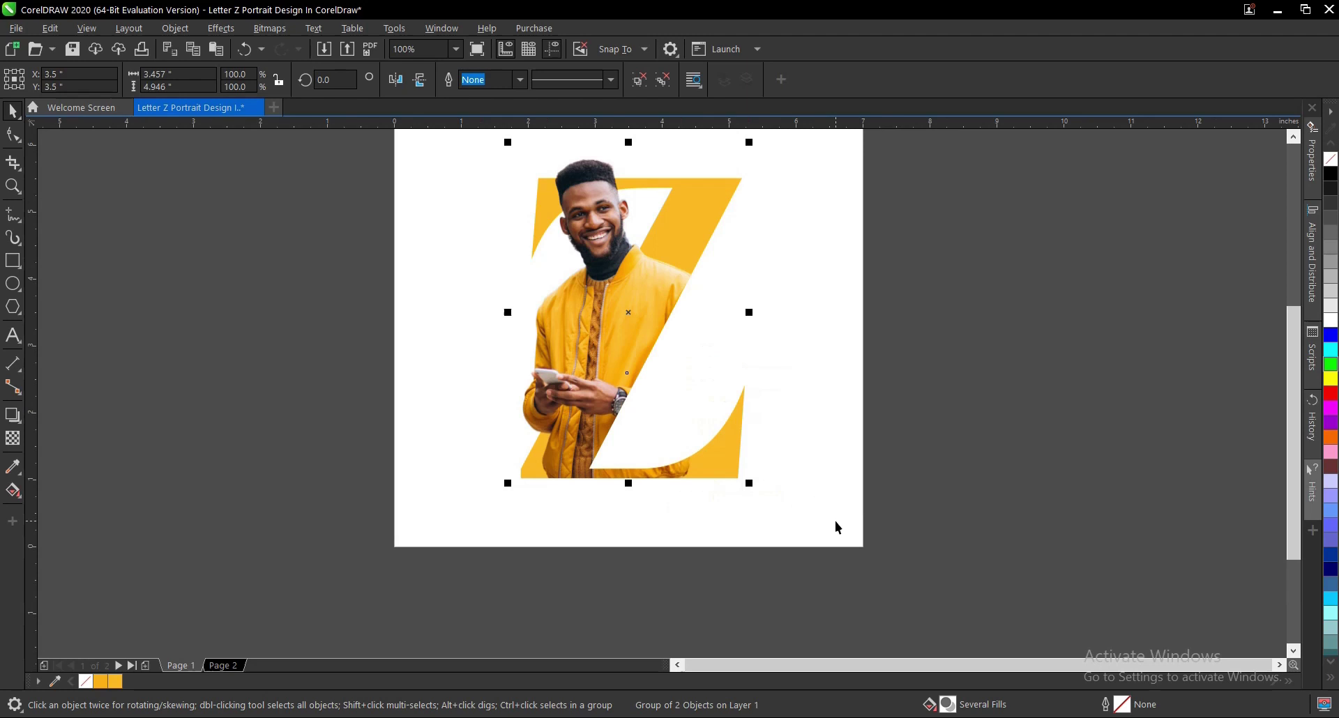
scroll(811, 571, down, 2)
key(z)
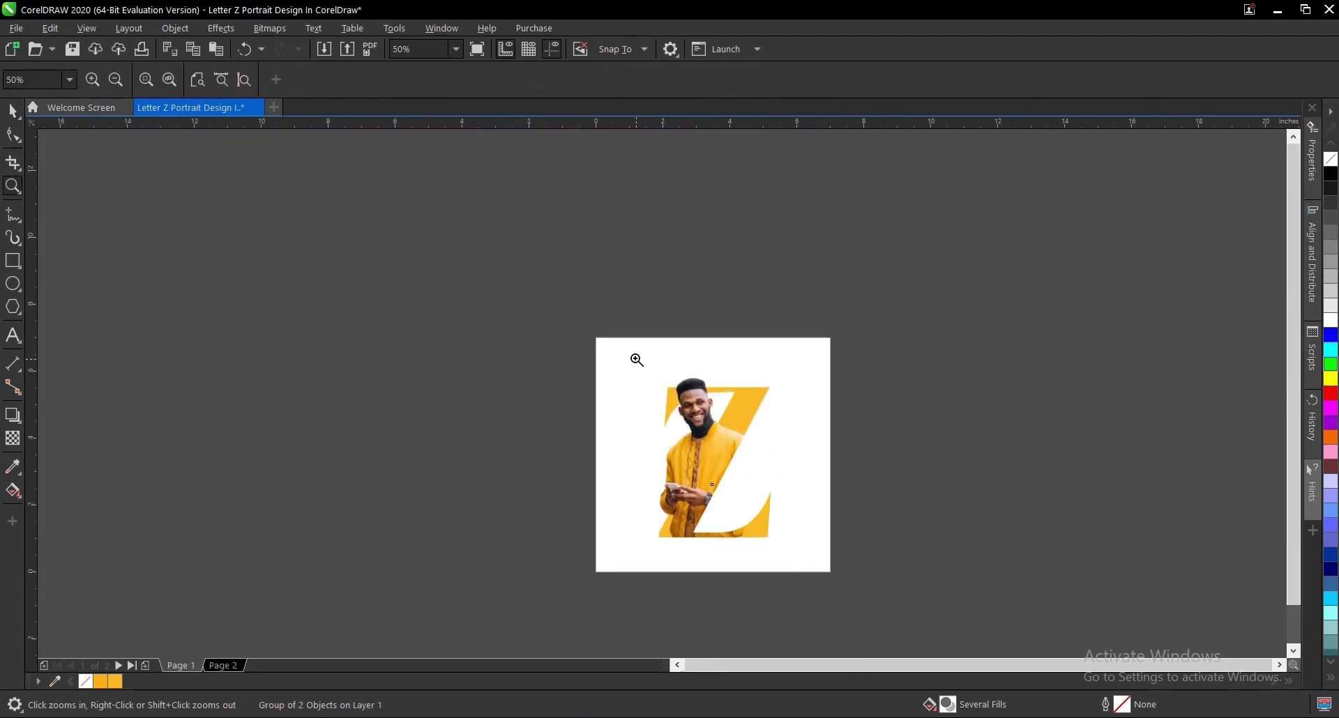
key(shift+F2)
key(space)
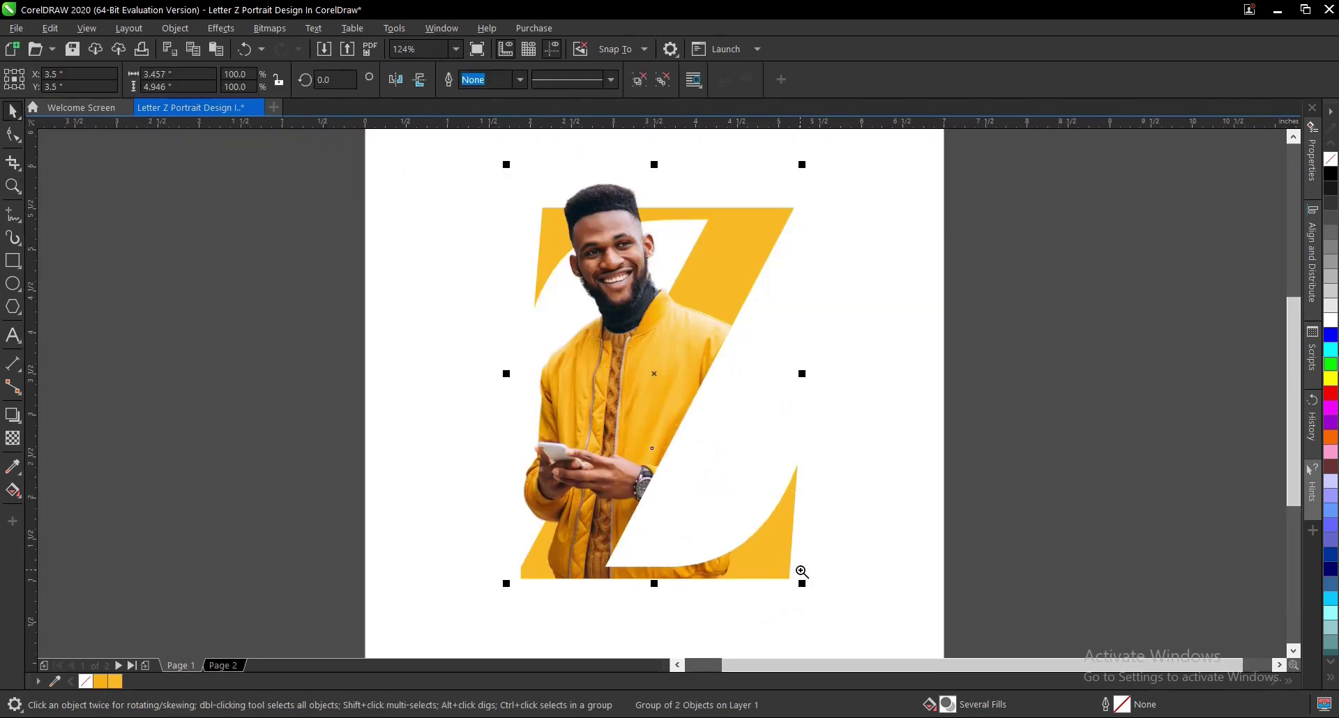
click(973, 482)
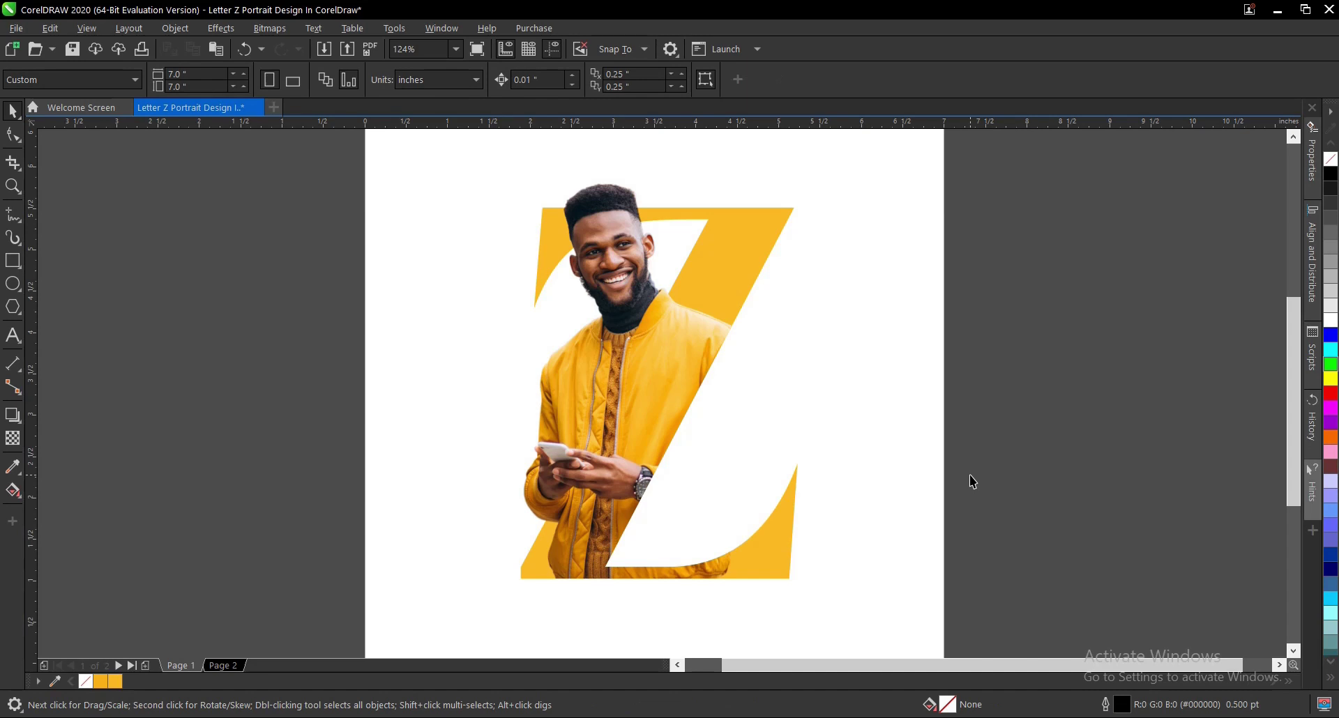